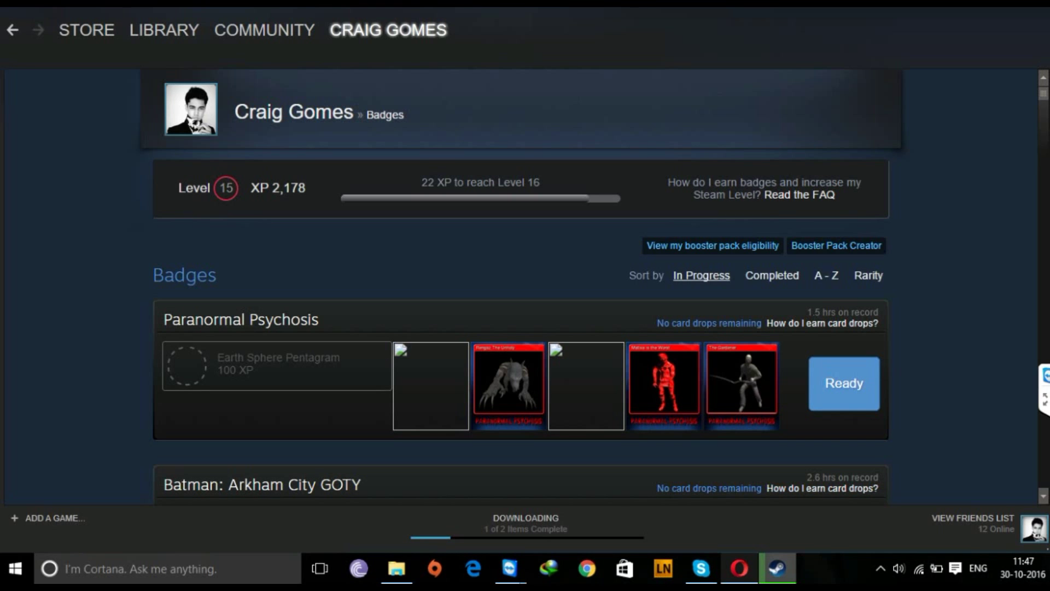
# Step: Switch from Steam's Paranormal Psychosis badge page to the Free Steam Keys site in Opera
pyautogui.click(738, 568)
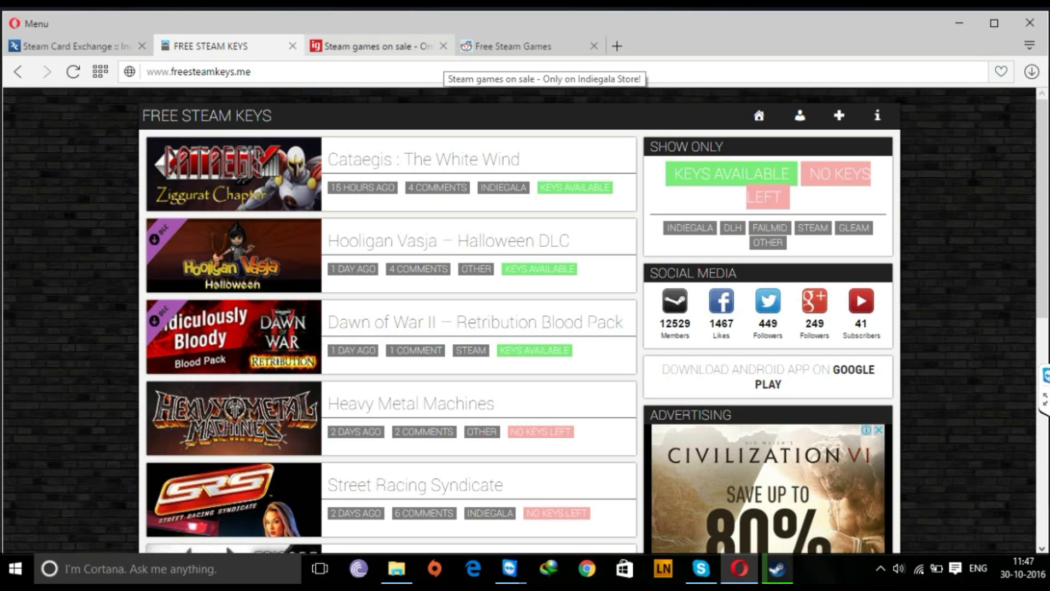
# Step: Browse the IndieGala and Free Steam Games Reddit giveaway tabs
pyautogui.click(429, 48)
pyautogui.click(509, 47)
pyautogui.scroll(5, 397, 320)
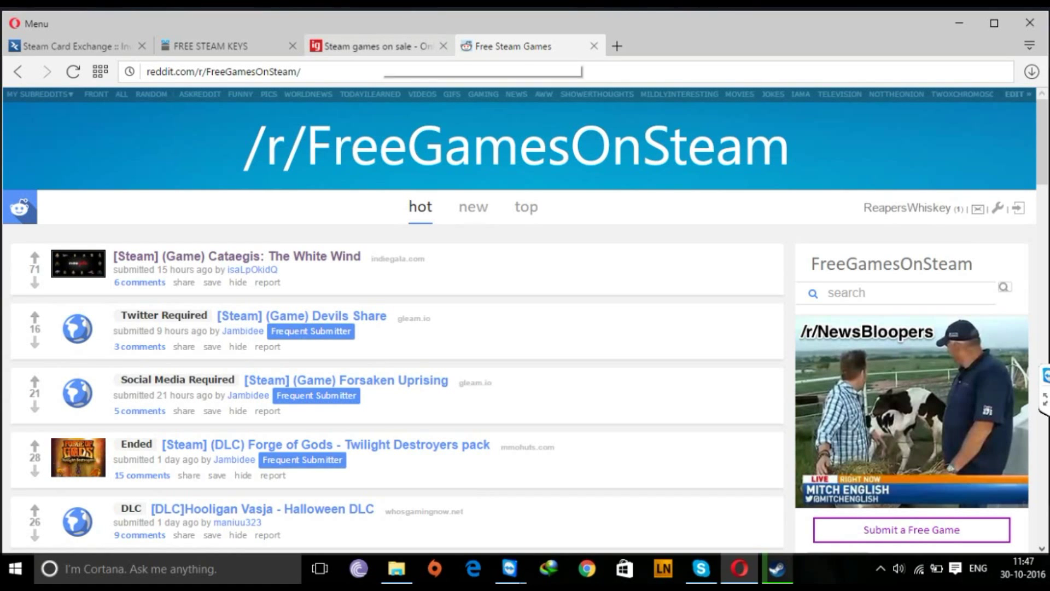
pyautogui.click(377, 47)
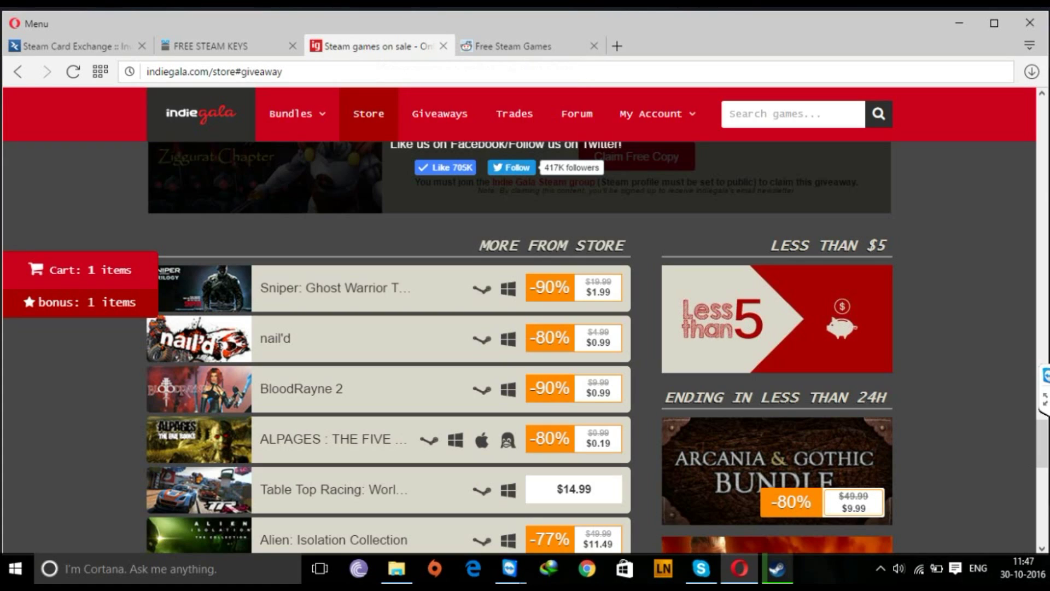
pyautogui.scroll(-5, 389, 328)
pyautogui.scroll(-8, 776, 372)
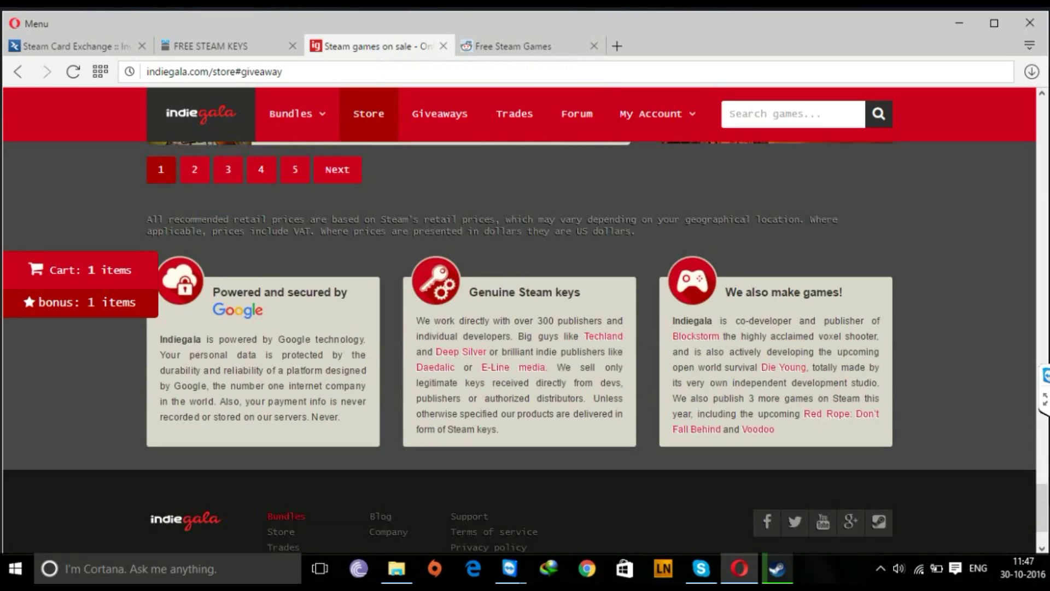
pyautogui.scroll(10, 776, 372)
pyautogui.scroll(5, 776, 372)
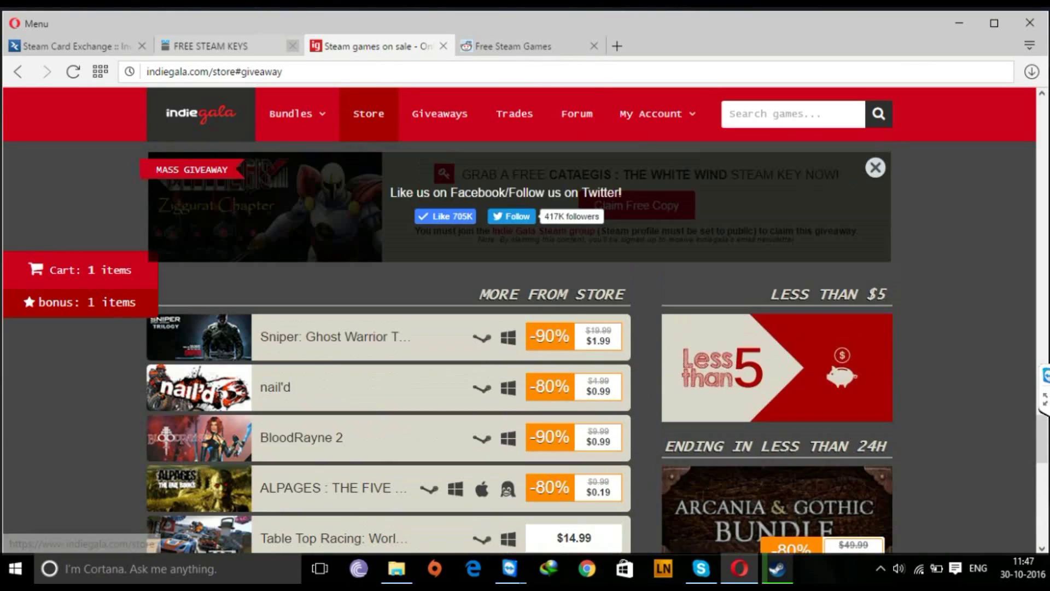
# Step: Scan the Free Steam Keys list, recheck IndieGala and r/FreeGamesOnSteam, then return to it
pyautogui.click(252, 46)
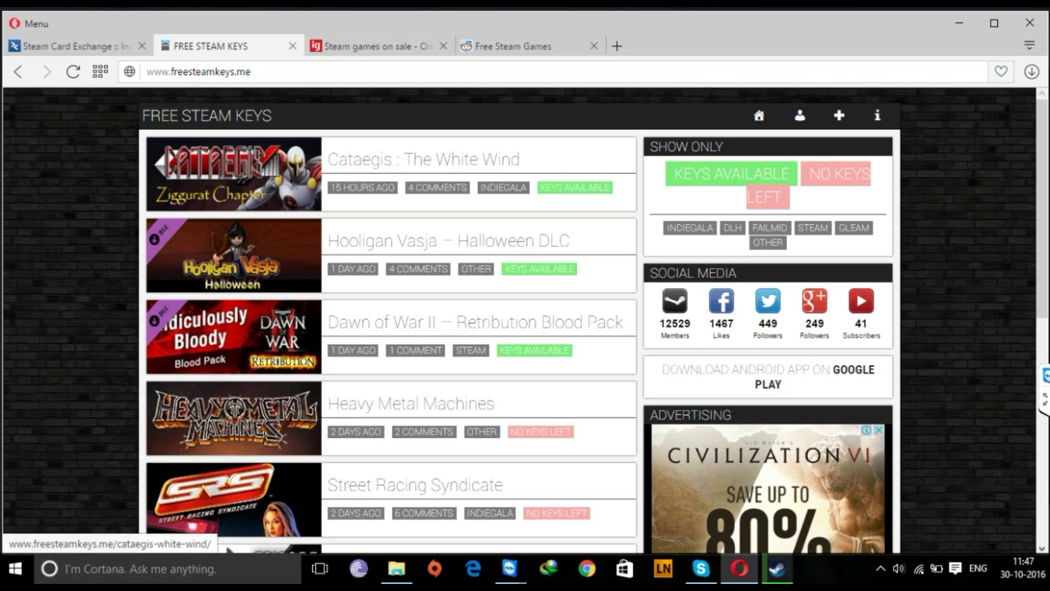
pyautogui.scroll(-4, 394, 181)
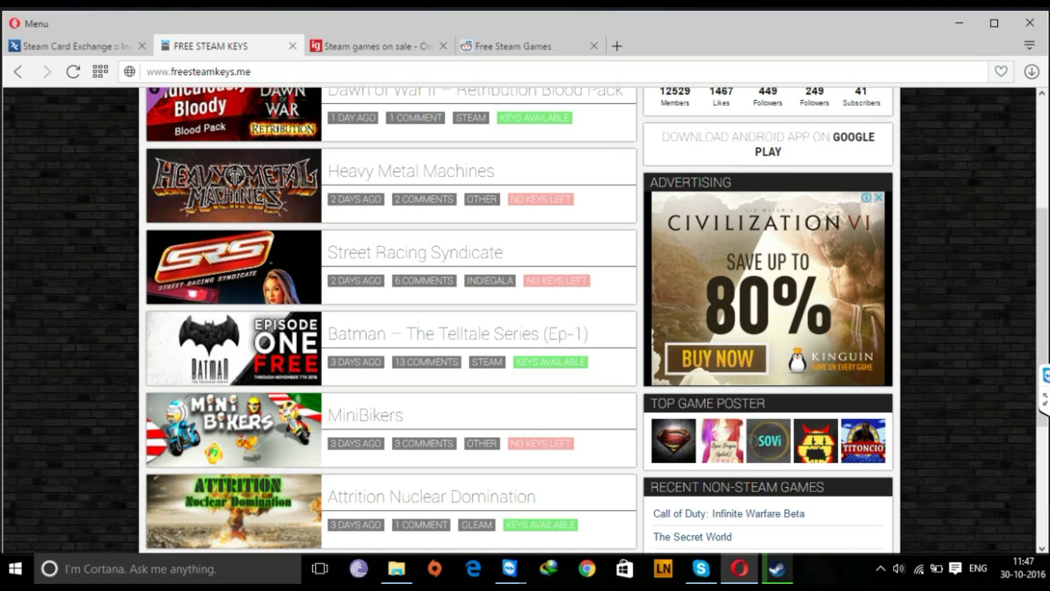
pyautogui.scroll(-4, 394, 273)
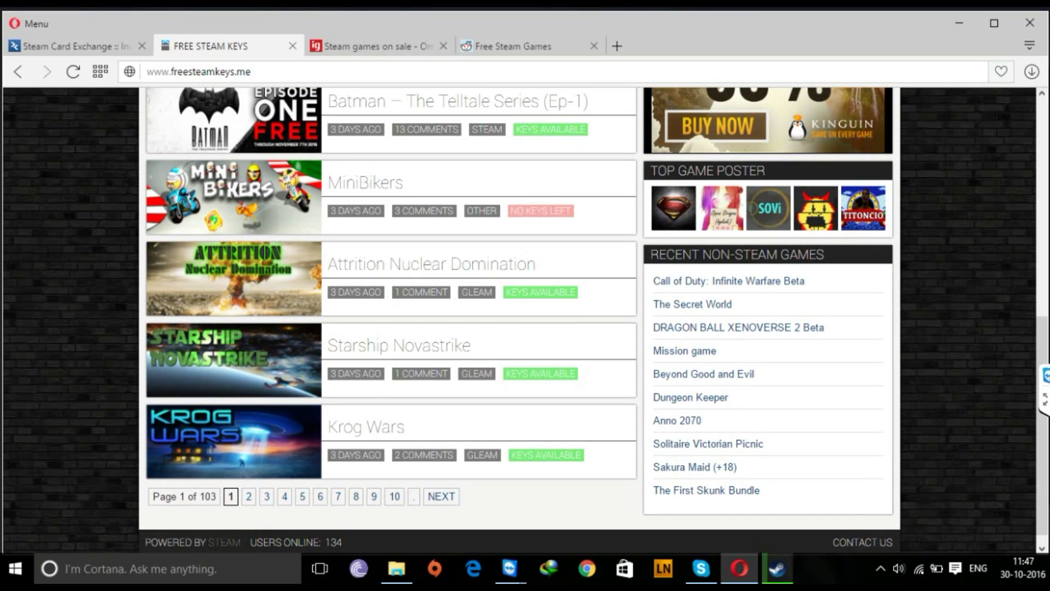
pyautogui.click(378, 46)
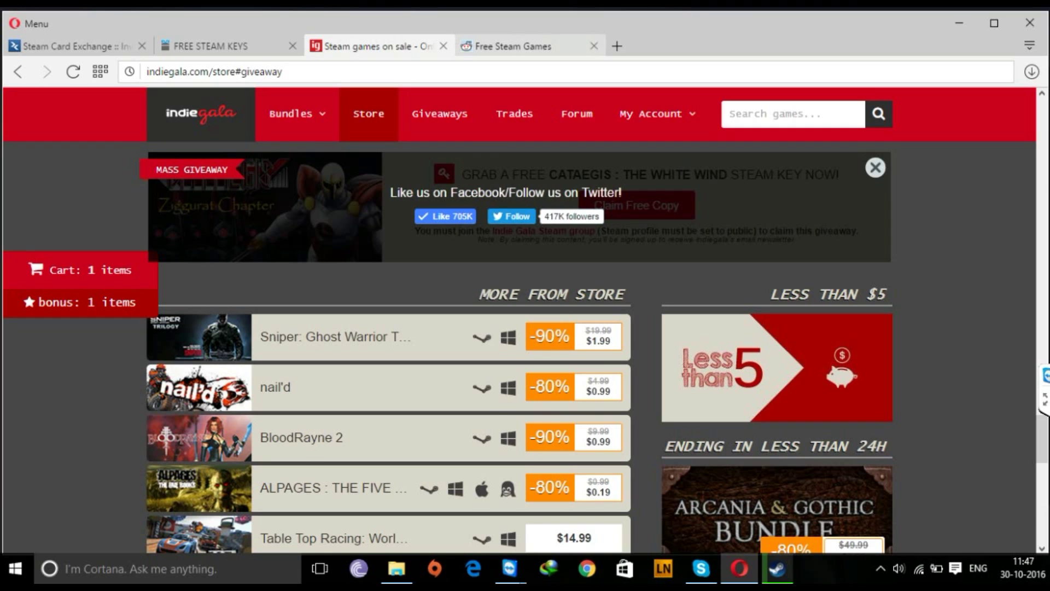
pyautogui.click(520, 46)
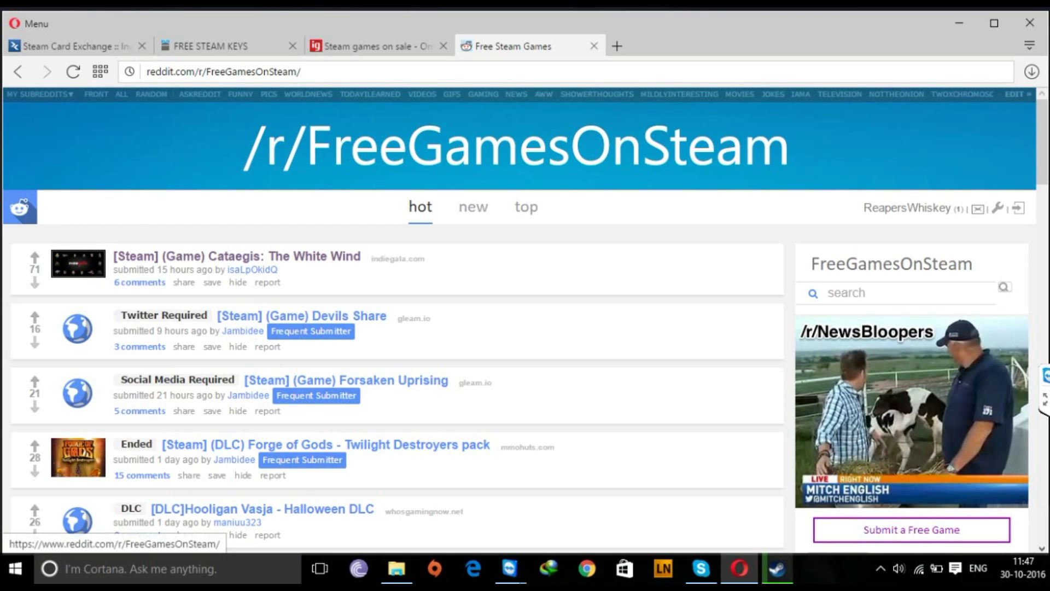
pyautogui.scroll(-8, 394, 323)
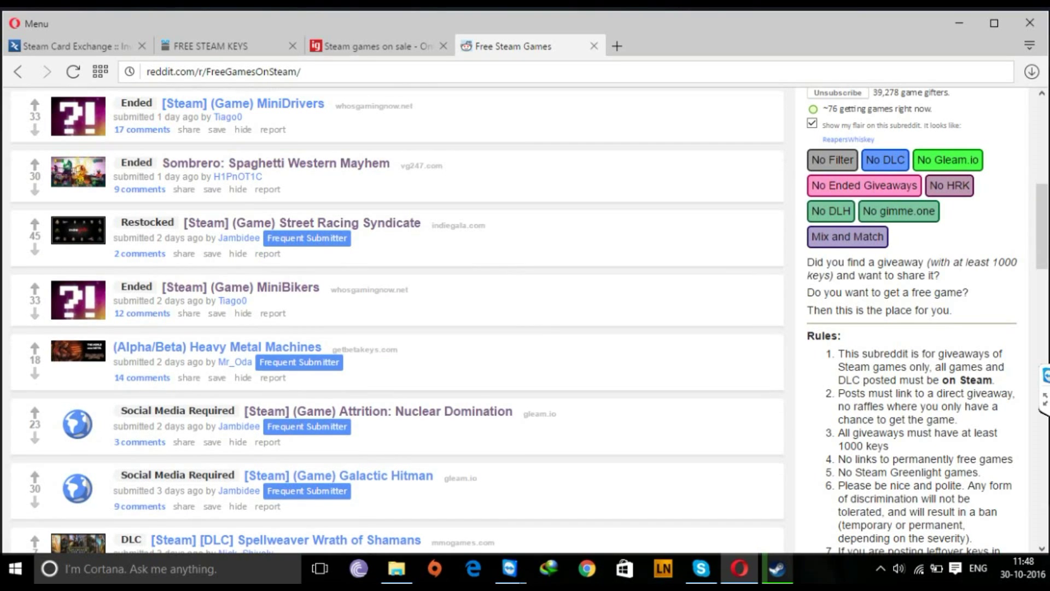
pyautogui.scroll(10, 394, 323)
pyautogui.click(208, 46)
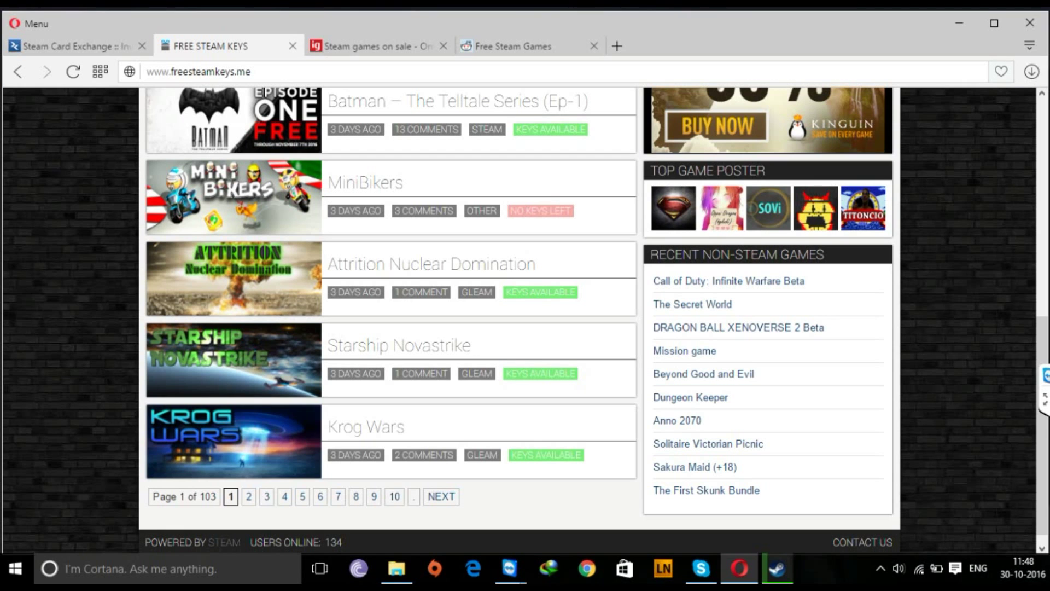
# Step: Load the Attrition Nuclear Domination Gleam.io giveaway directly after stripping the link-shortener prefix
pyautogui.rightClick(454, 265)
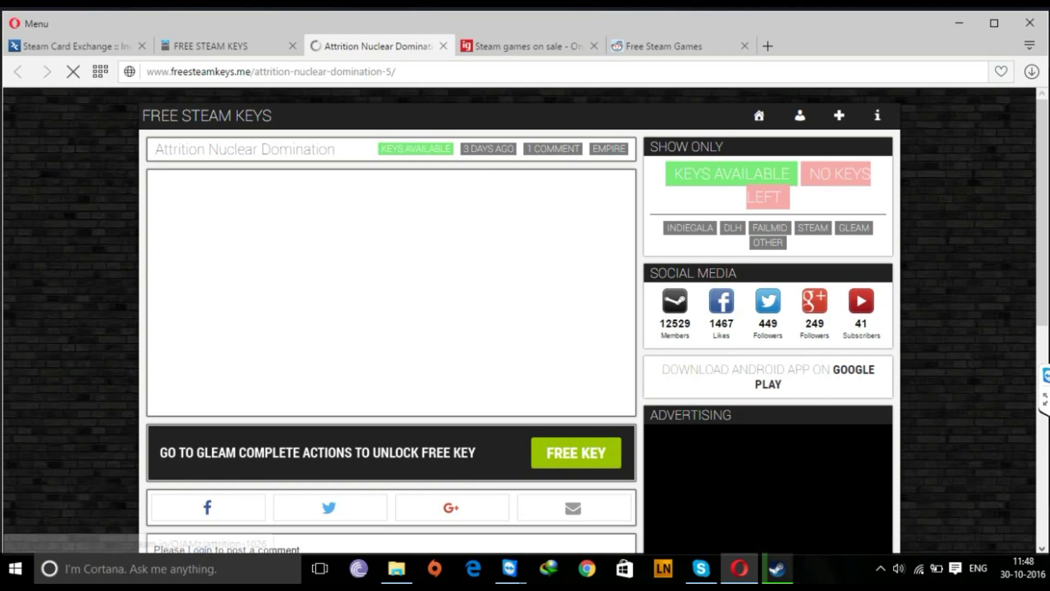
pyautogui.rightClick(585, 461)
pyautogui.click(645, 391)
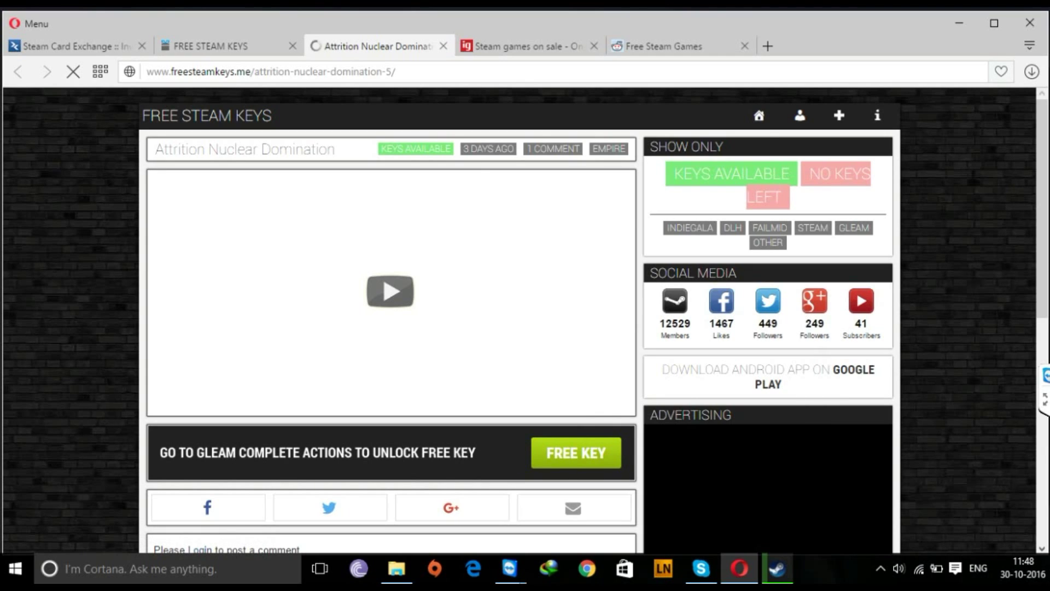
pyautogui.rightClick(570, 72)
pyautogui.click(601, 143)
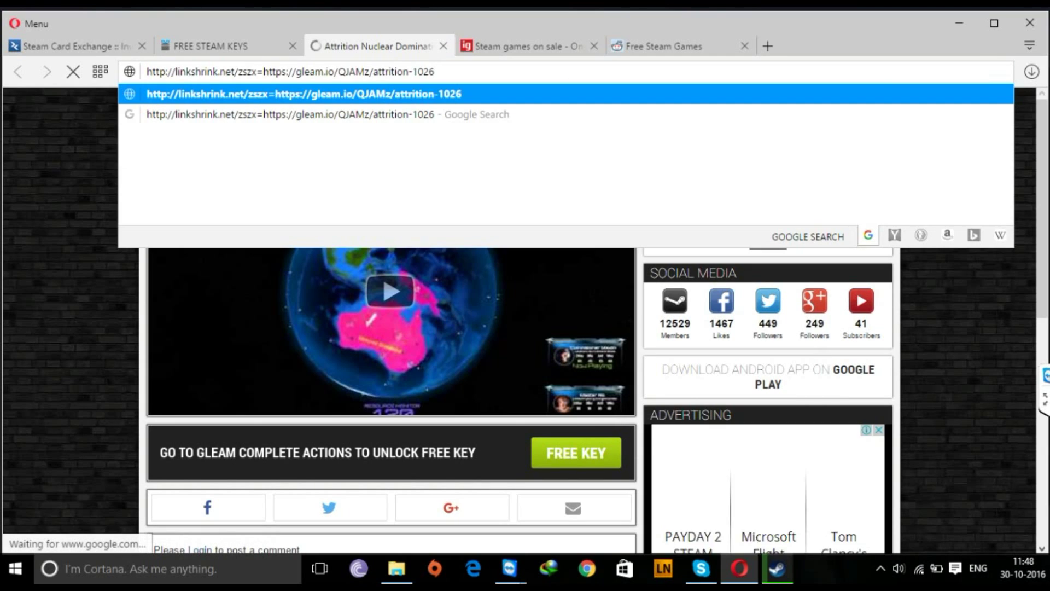
pyautogui.moveTo(264, 71); pyautogui.dragTo(146, 72)
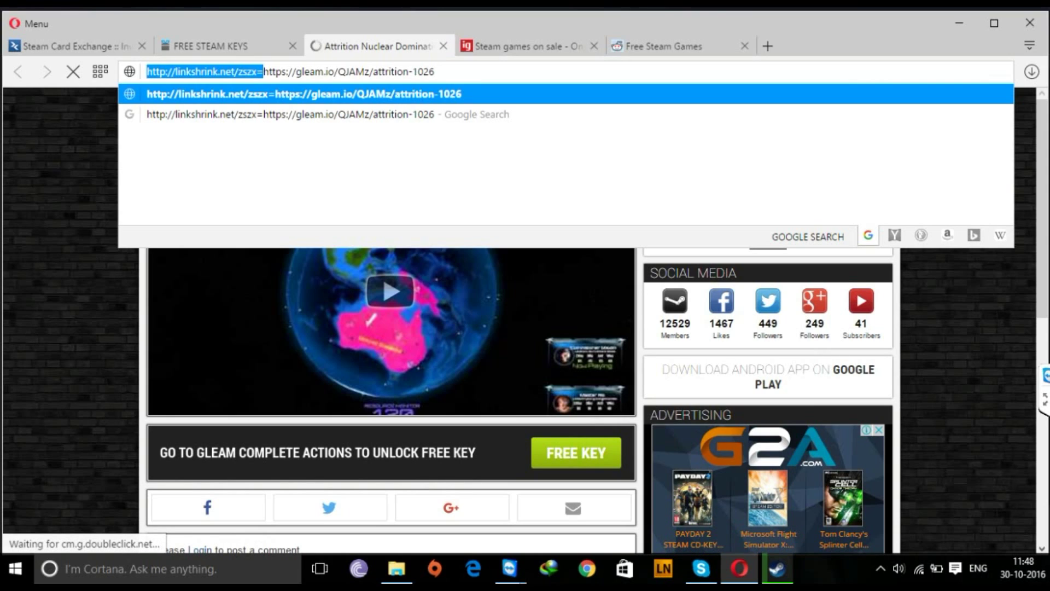
pyautogui.press('BackSpace')
pyautogui.press('Return')
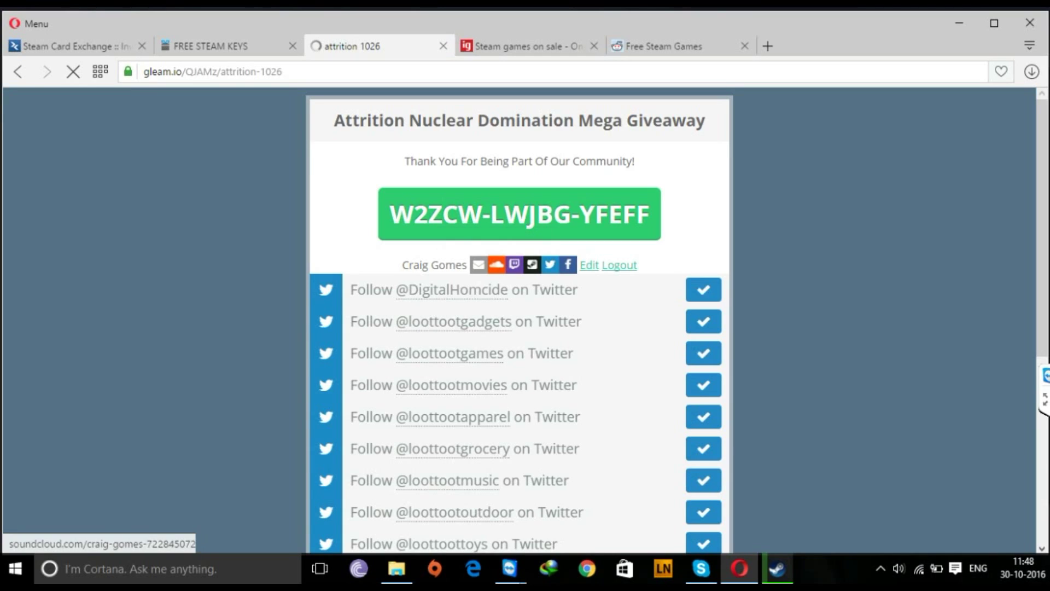
# Step: Select the revealed Attrition key code and return to the Steam badges page
pyautogui.scroll(-3, 326, 290)
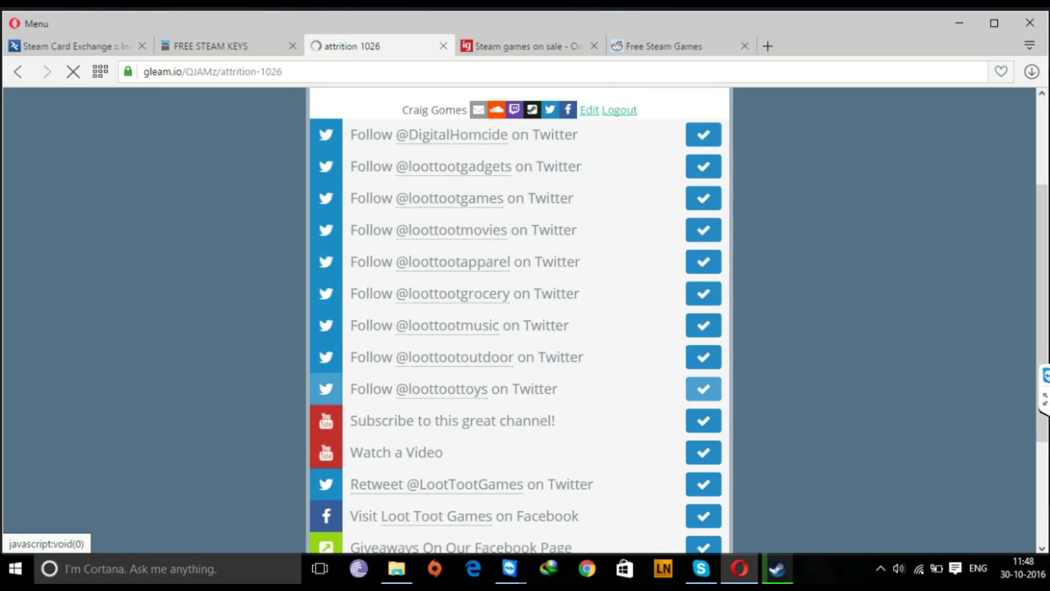
pyautogui.scroll(-3, 703, 388)
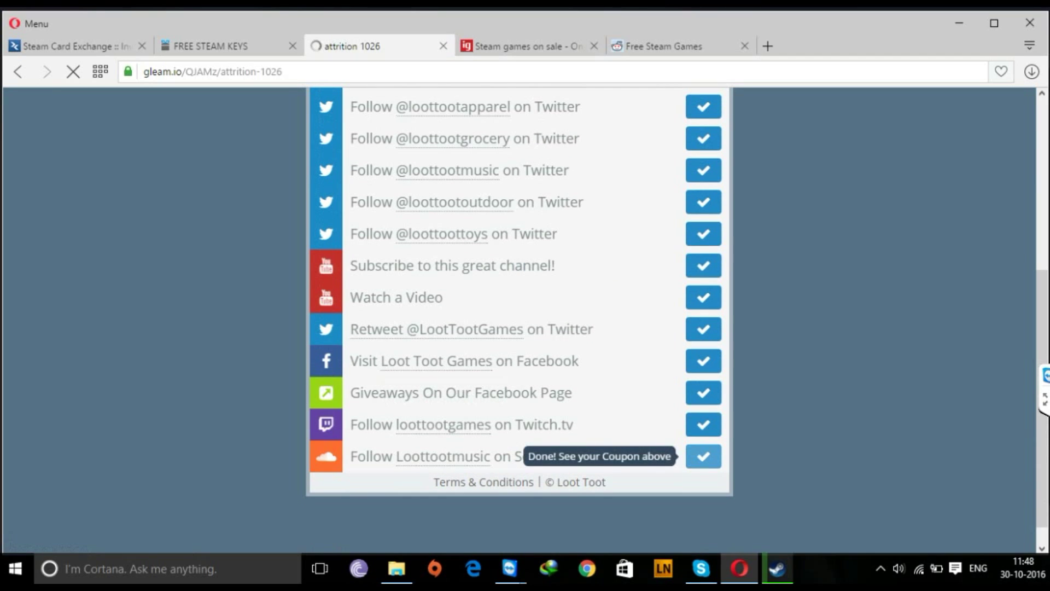
pyautogui.scroll(1, 703, 456)
pyautogui.scroll(3, 520, 320)
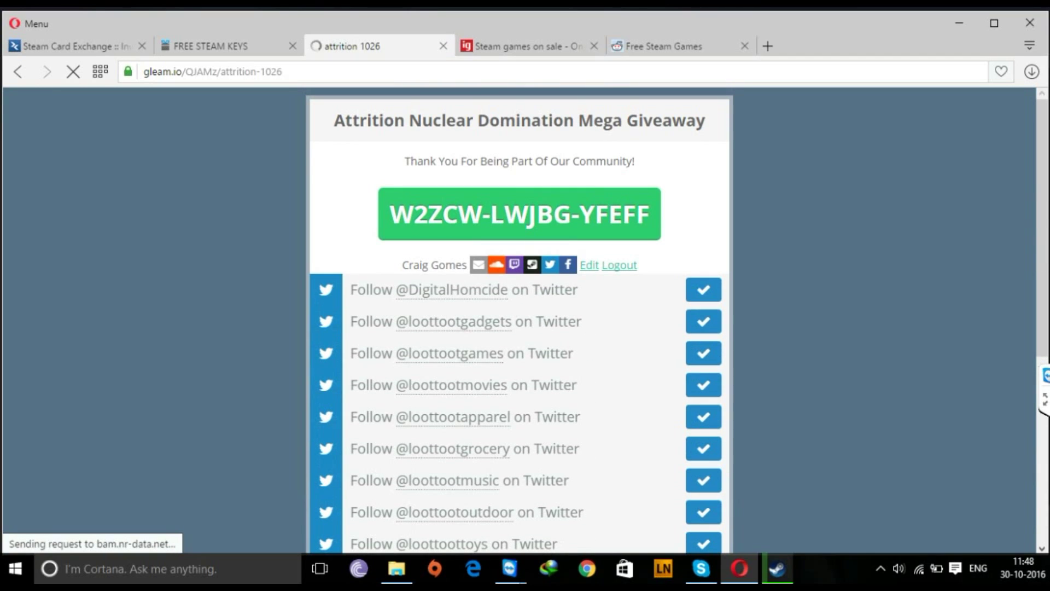
pyautogui.moveTo(389, 215); pyautogui.dragTo(651, 214)
pyautogui.click(777, 568)
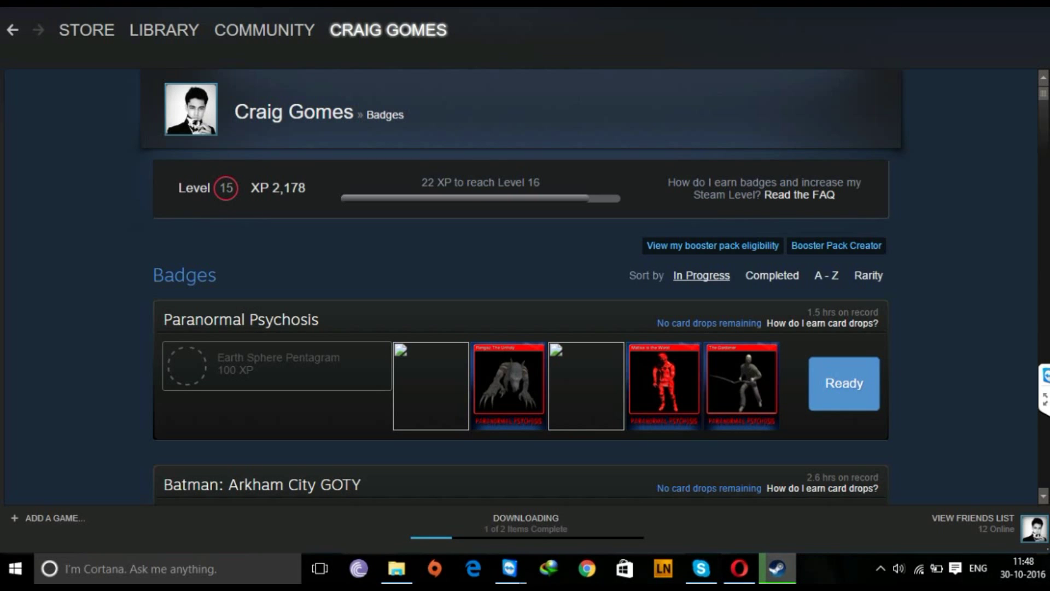
# Step: Browse the Steam games library, viewing Ascent - The Space Game, then go to the profile
pyautogui.moveTo(164, 30)
pyautogui.click(158, 48)
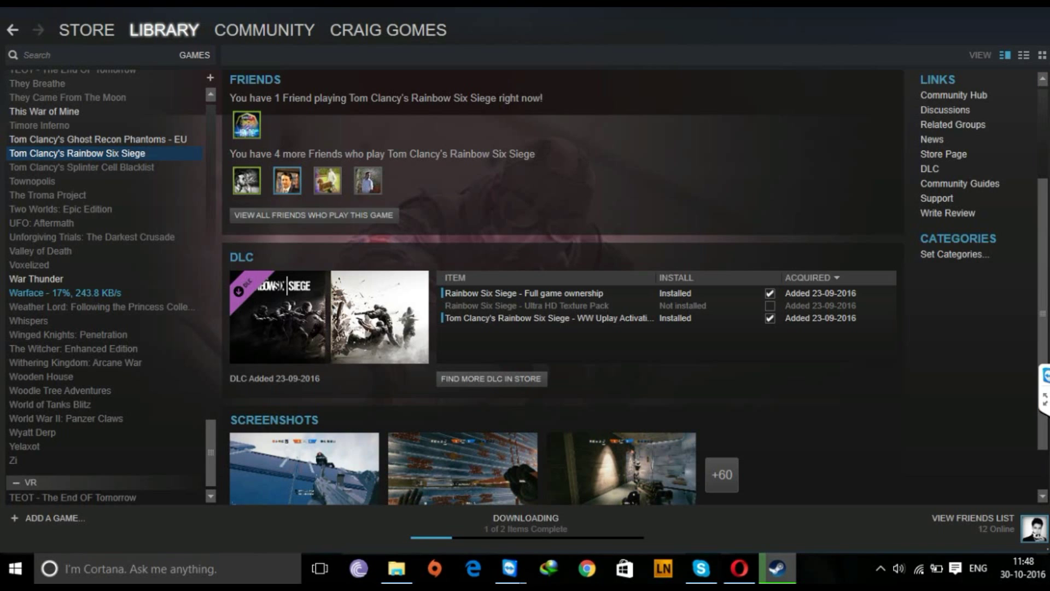
pyautogui.scroll(20, 104, 284)
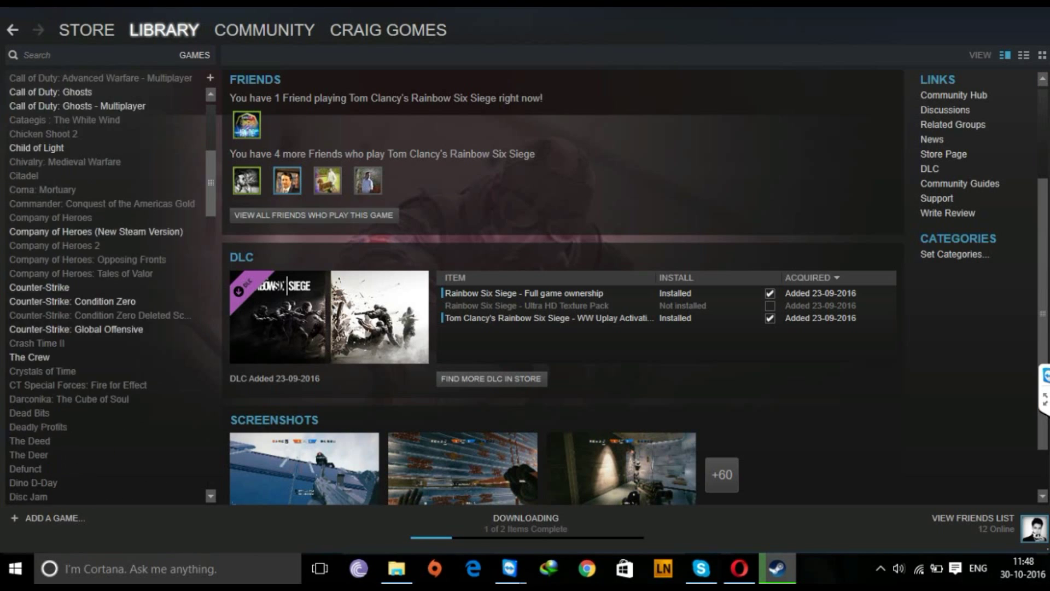
pyautogui.click(82, 178)
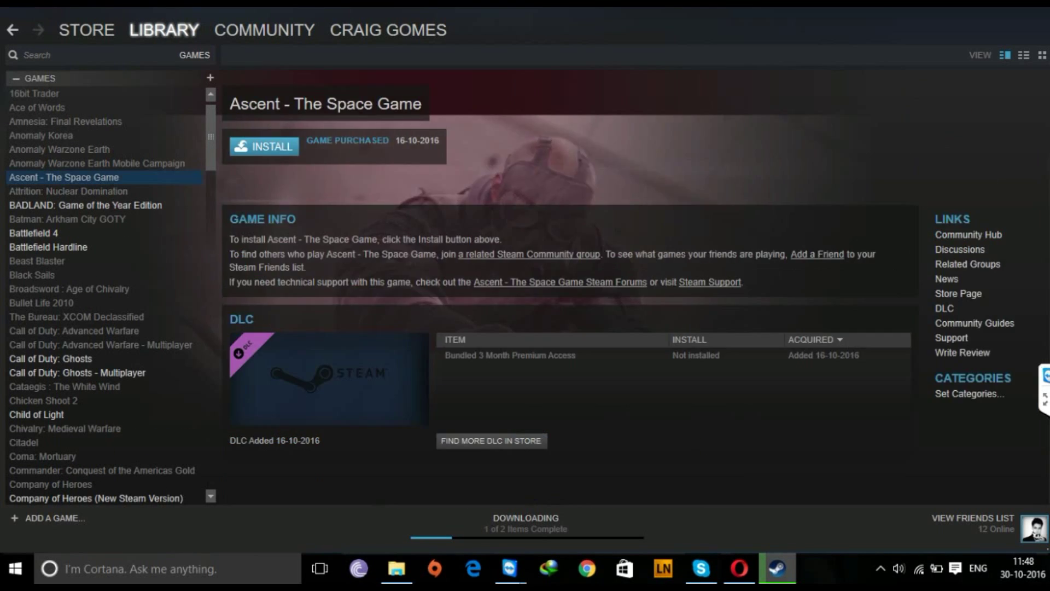
pyautogui.scroll(-20, 104, 285)
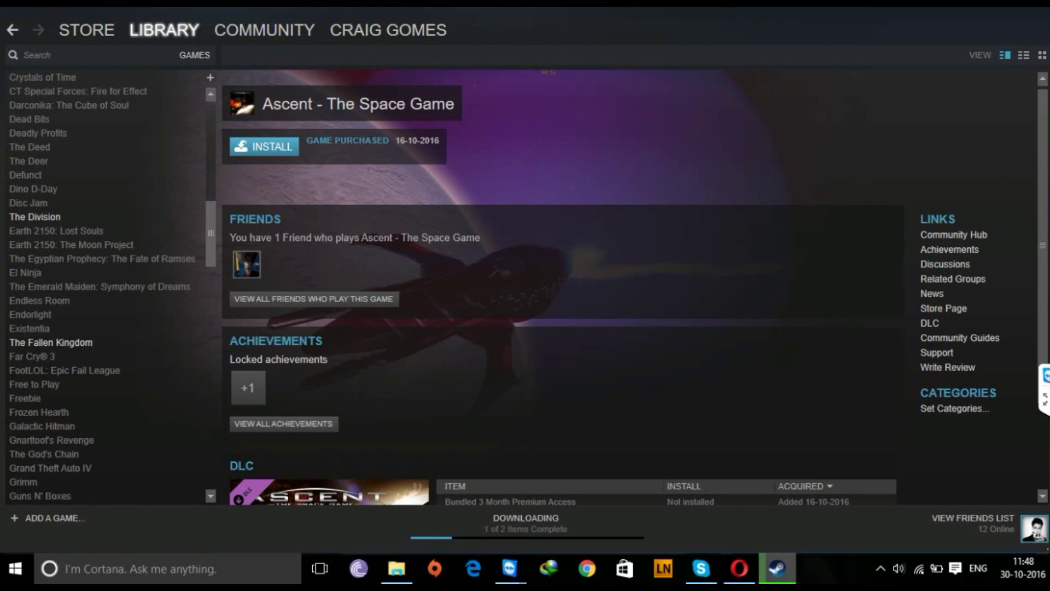
pyautogui.scroll(-2, 104, 285)
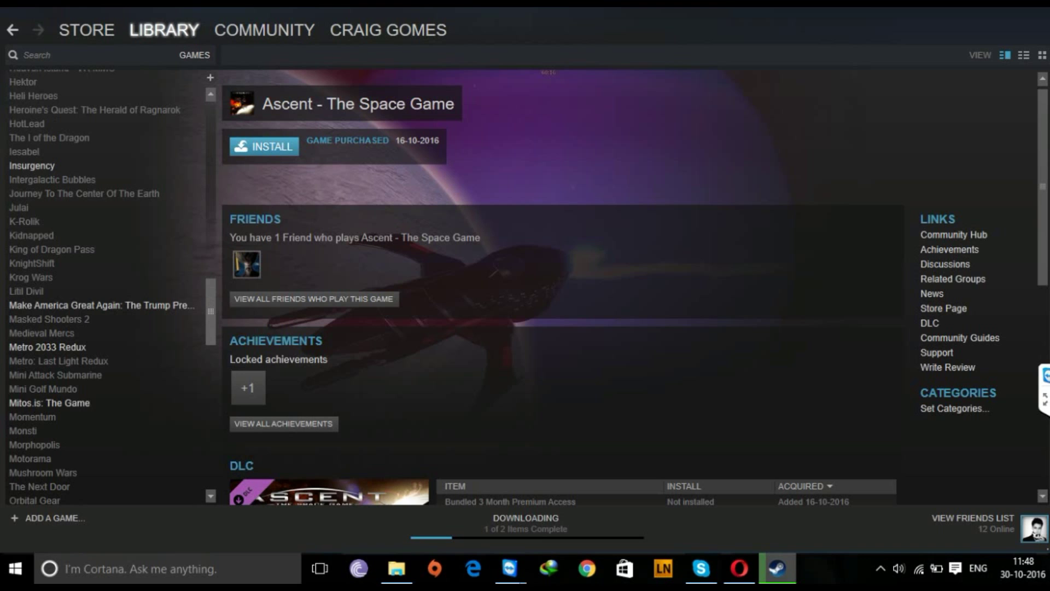
pyautogui.scroll(-20, 104, 285)
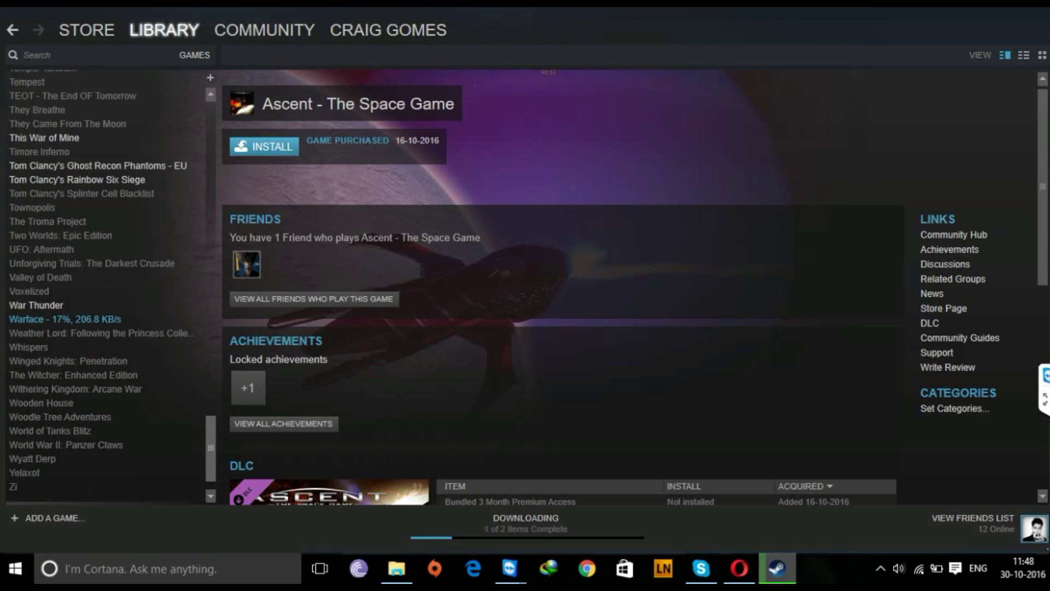
pyautogui.moveTo(387, 30)
pyautogui.click(346, 68)
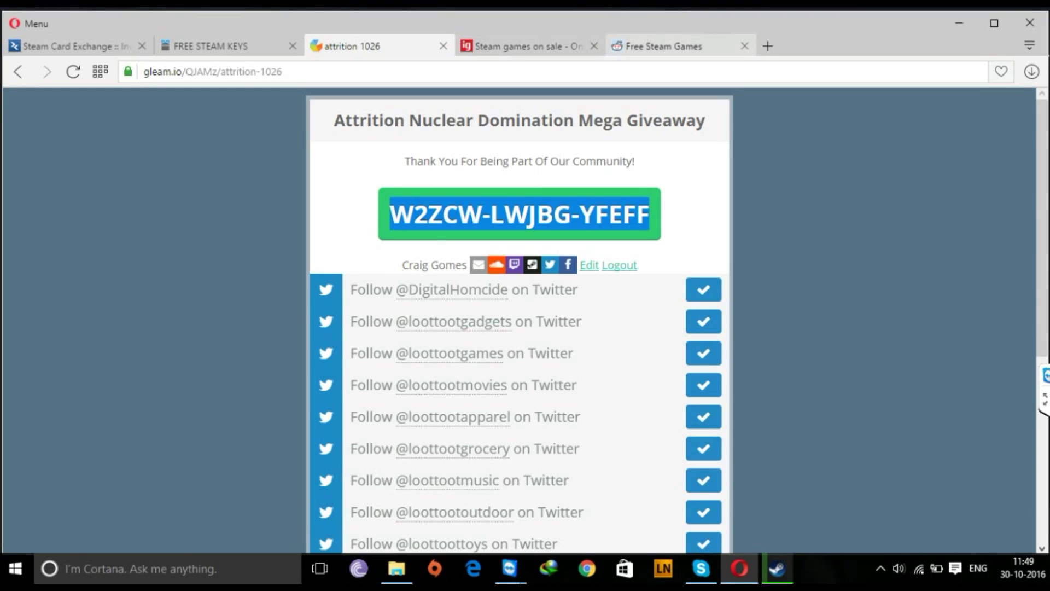
# Step: Search Google for idlemaster and open the official steamidlemaster.com site
pyautogui.click(664, 46)
pyautogui.write('idle')
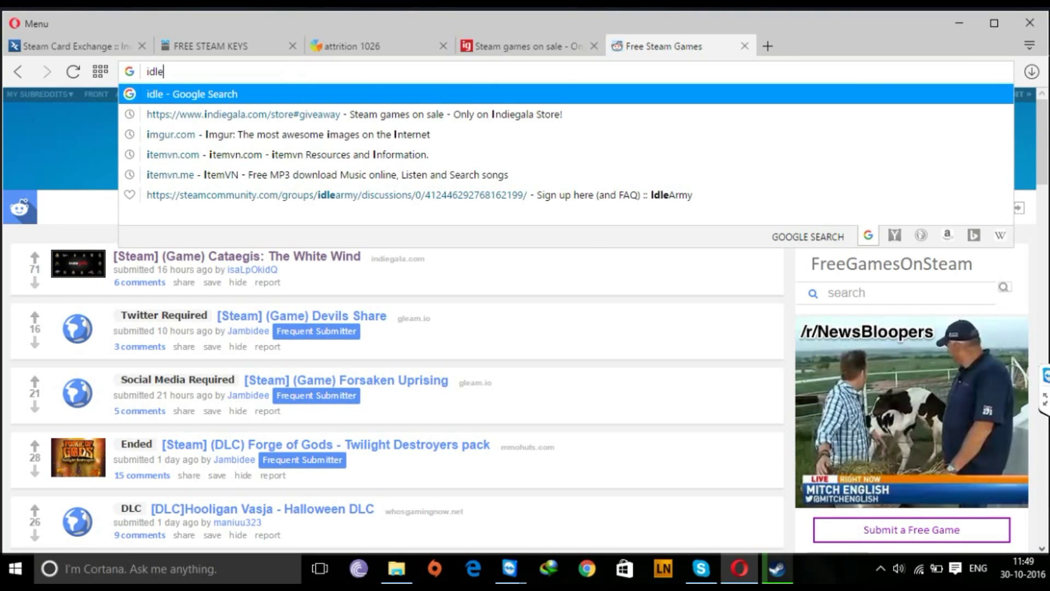
pyautogui.write('master')
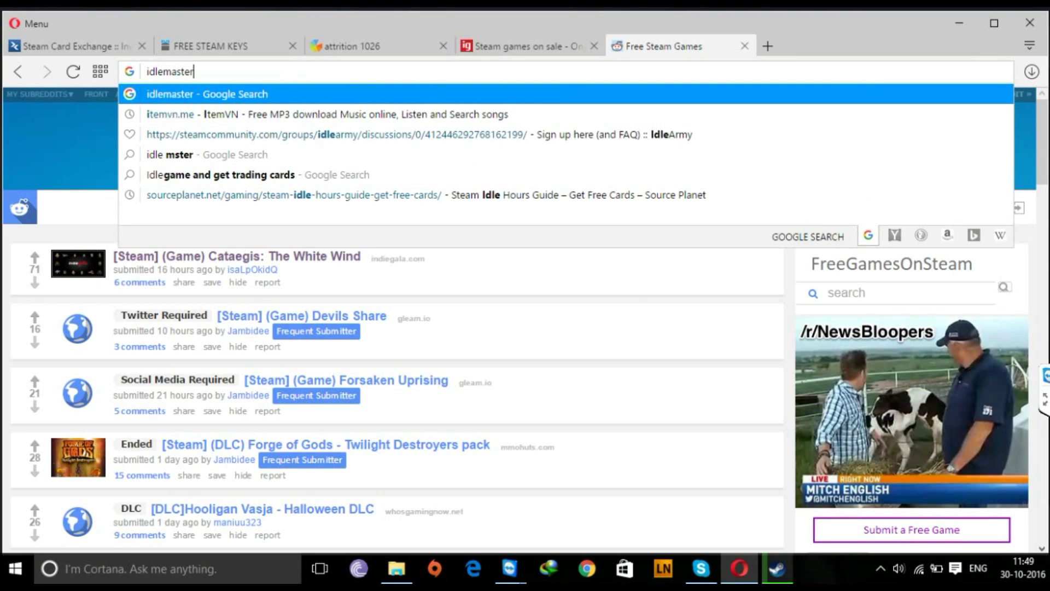
pyautogui.press('Return')
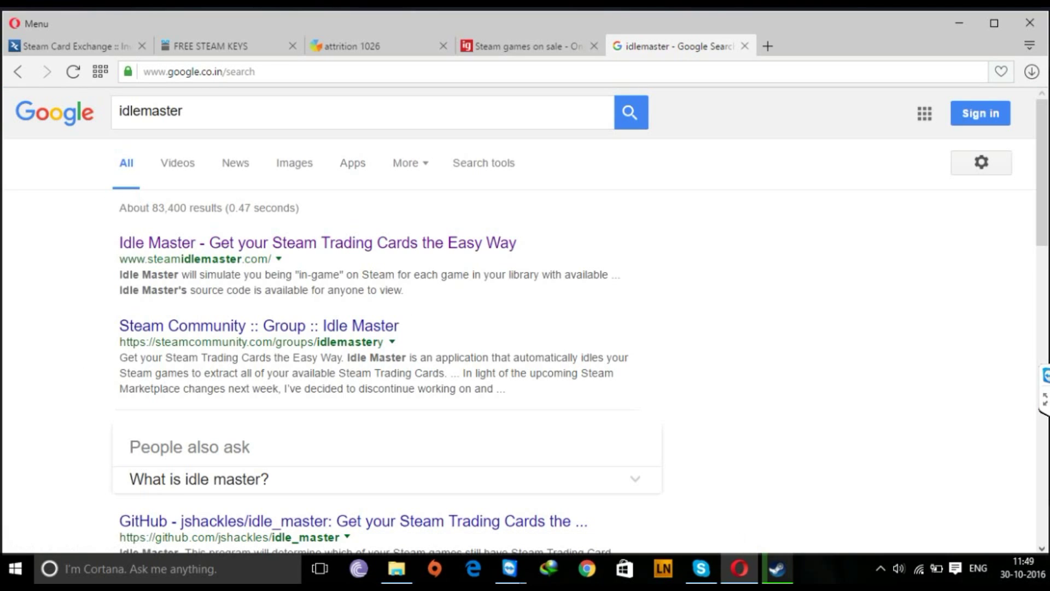
pyautogui.click(318, 243)
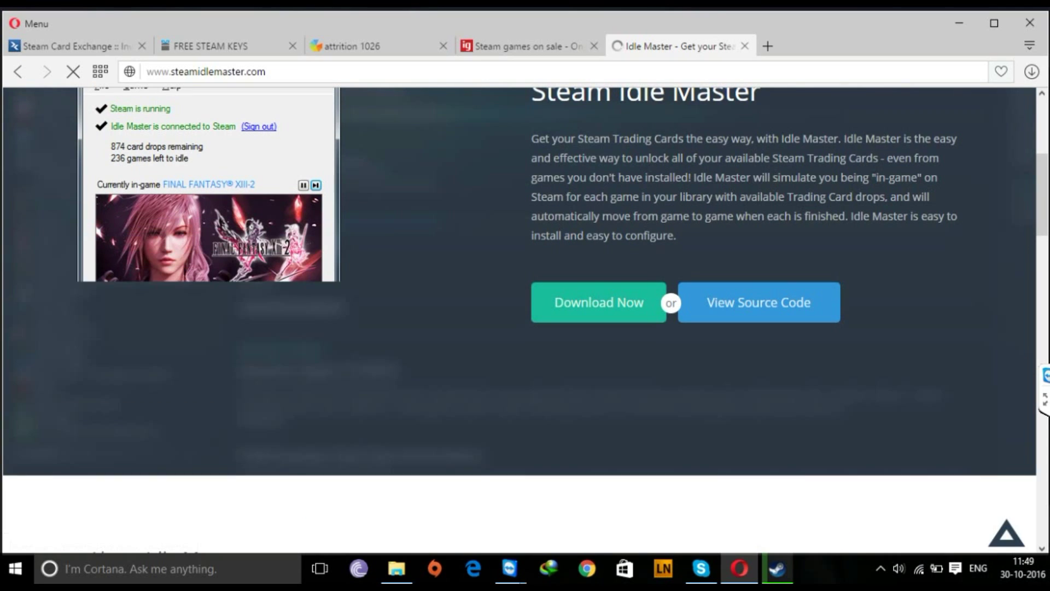
pyautogui.scroll(4, 519, 320)
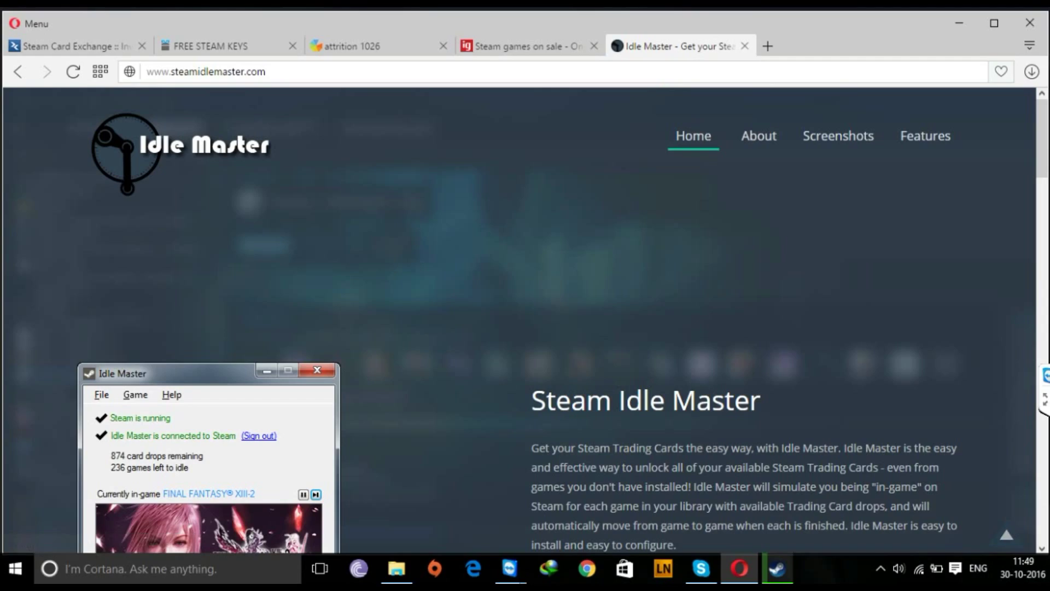
pyautogui.click(397, 568)
# Step: Launch IdleMaster.exe, move its window aside, and minimize the Idle Master folder
pyautogui.click(268, 245)
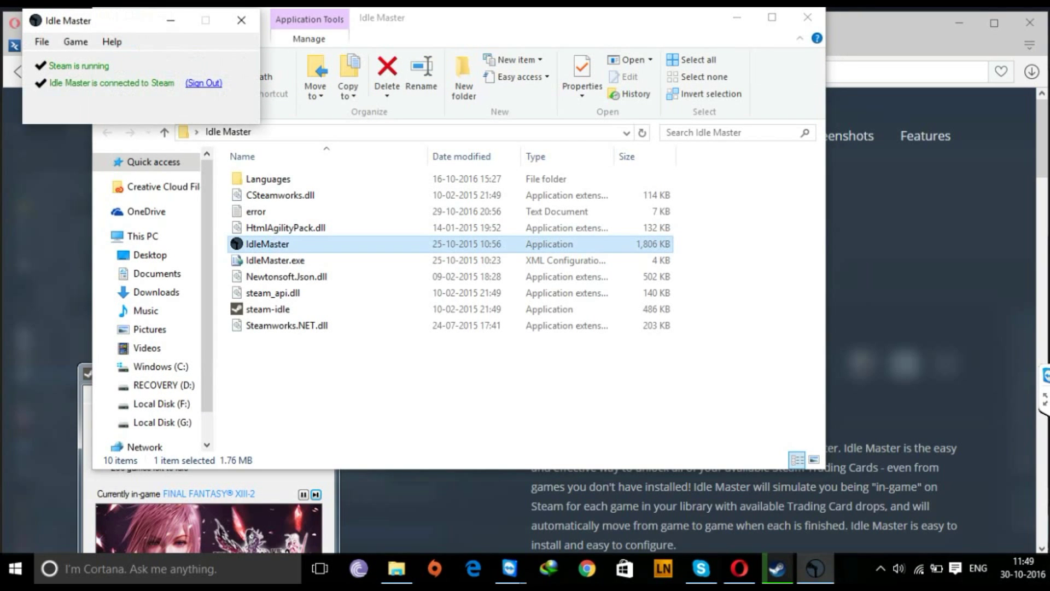
pyautogui.moveTo(137, 19); pyautogui.dragTo(563, 131)
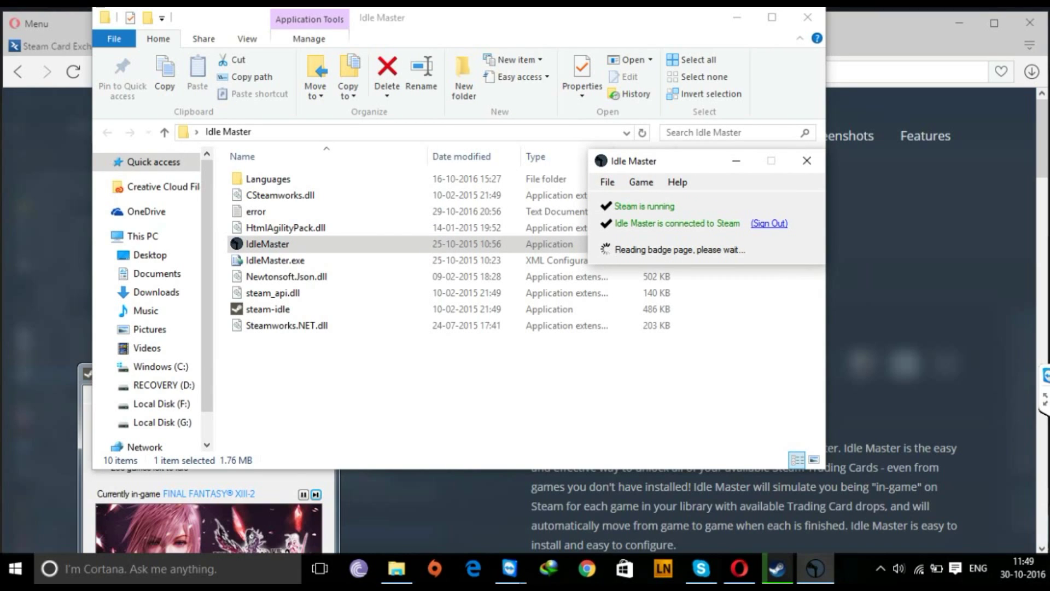
pyautogui.click(737, 17)
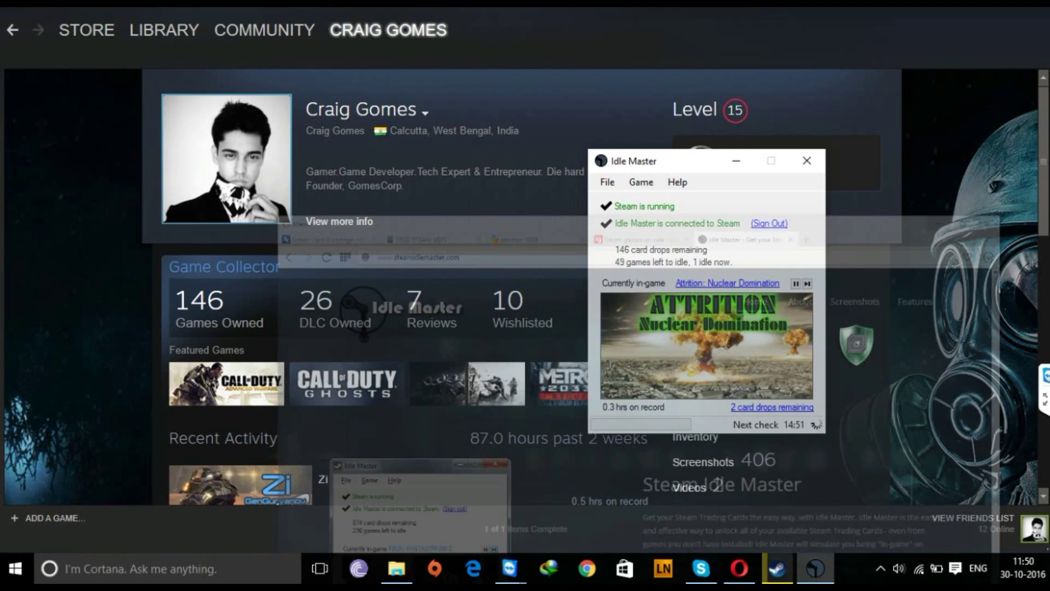
# Step: Inspect Idle Master's settings (individual idling, highest card value) and cancel without changes
pyautogui.click(958, 23)
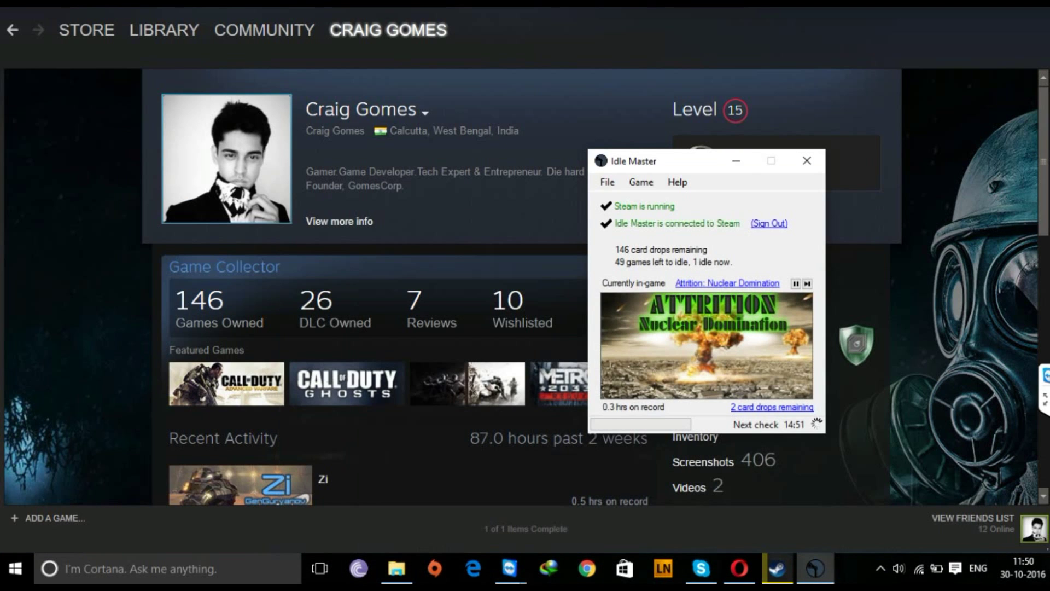
pyautogui.moveTo(672, 161); pyautogui.dragTo(499, 146)
pyautogui.click(433, 168)
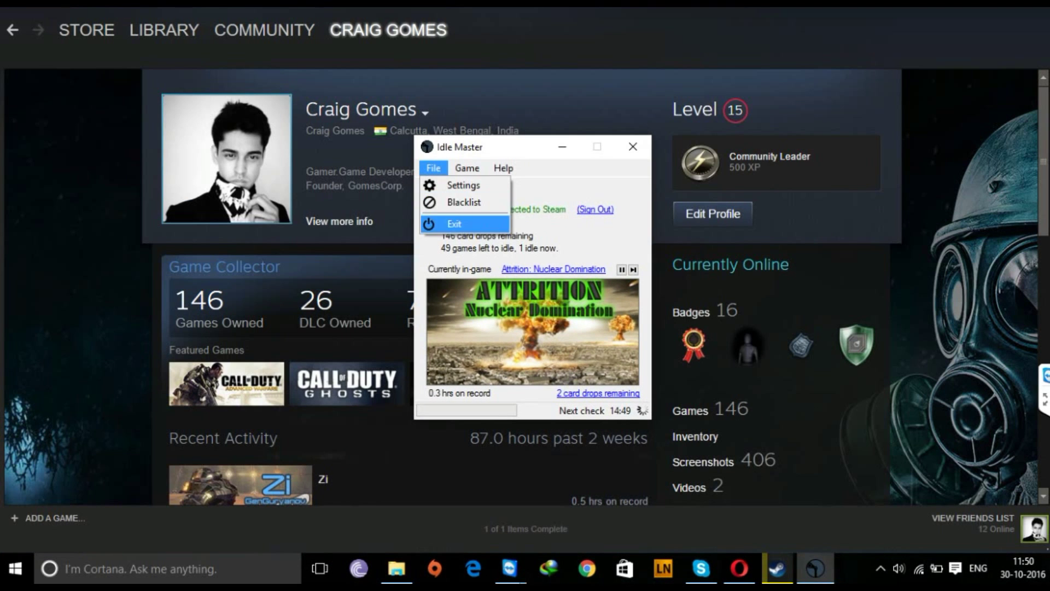
pyautogui.click(463, 185)
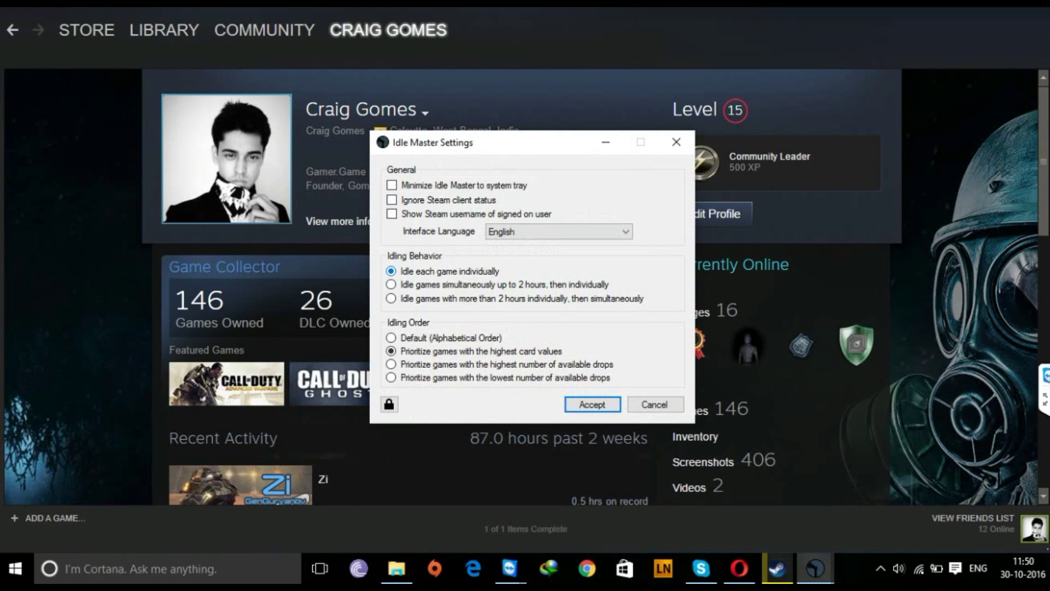
pyautogui.moveTo(492, 142); pyautogui.dragTo(806, 138)
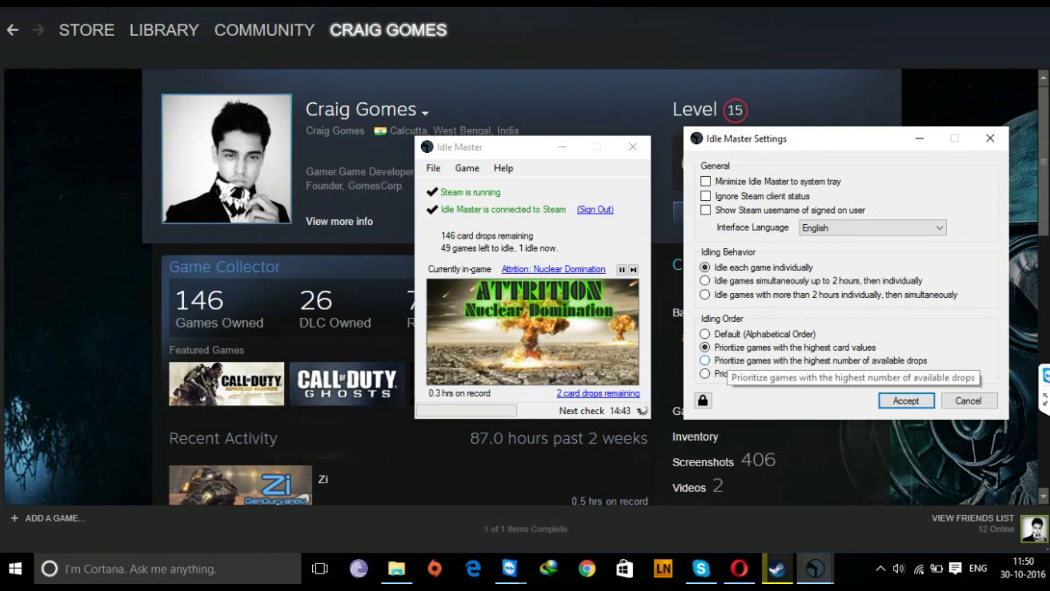
pyautogui.click(968, 401)
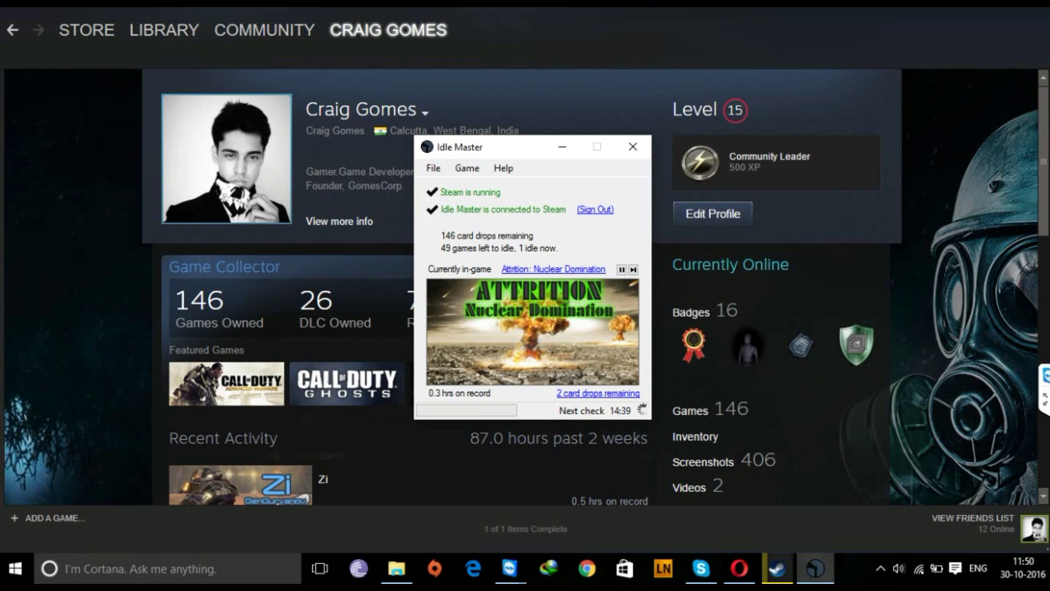
# Step: Reload the Steam profile to confirm it shows in-game in Attrition: Nuclear Domination
pyautogui.rightClick(344, 207)
pyautogui.moveTo(87, 29)
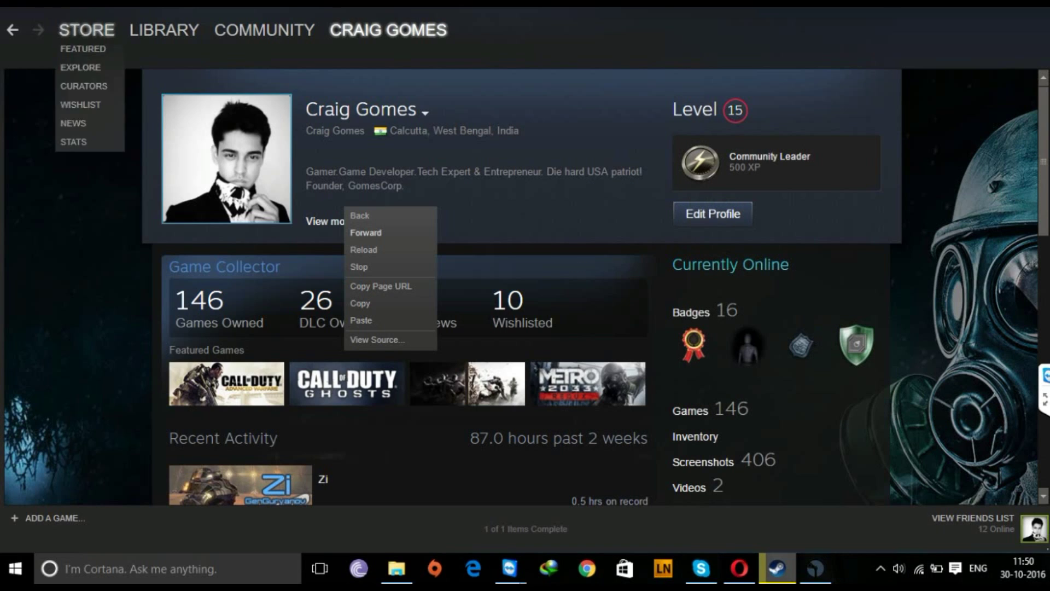
pyautogui.moveTo(163, 30)
pyautogui.click(159, 48)
pyautogui.moveTo(388, 29)
pyautogui.click(349, 68)
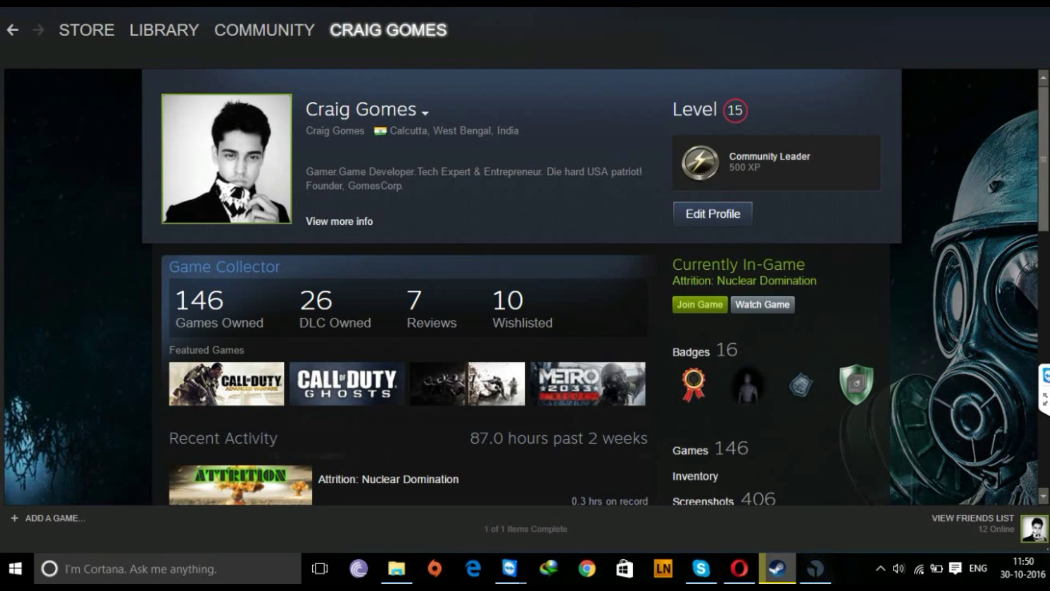
pyautogui.scroll(-5, 527, 286)
pyautogui.scroll(5, 527, 286)
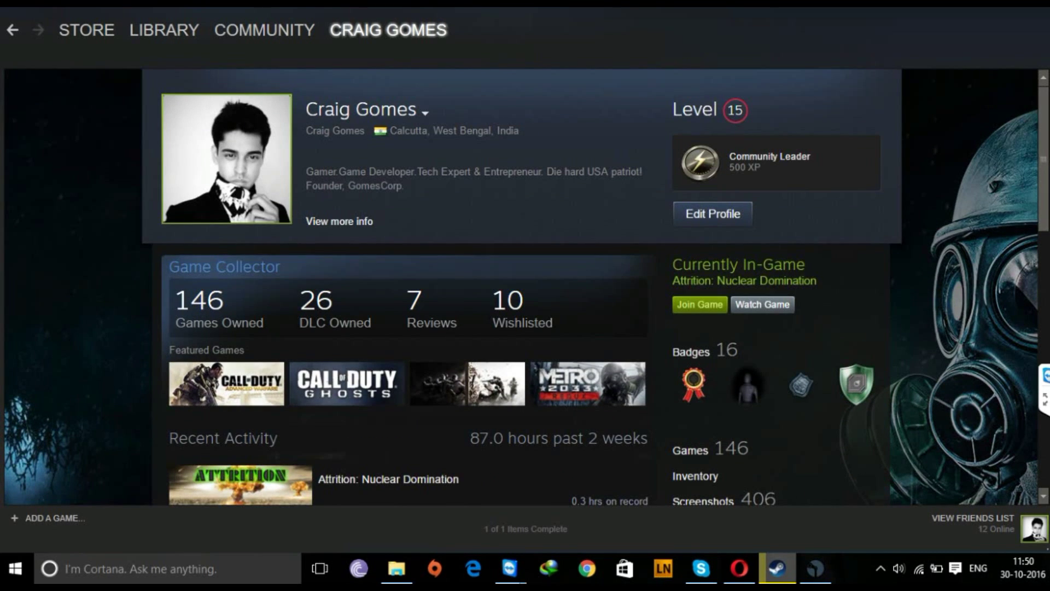
pyautogui.scroll(-3, 527, 286)
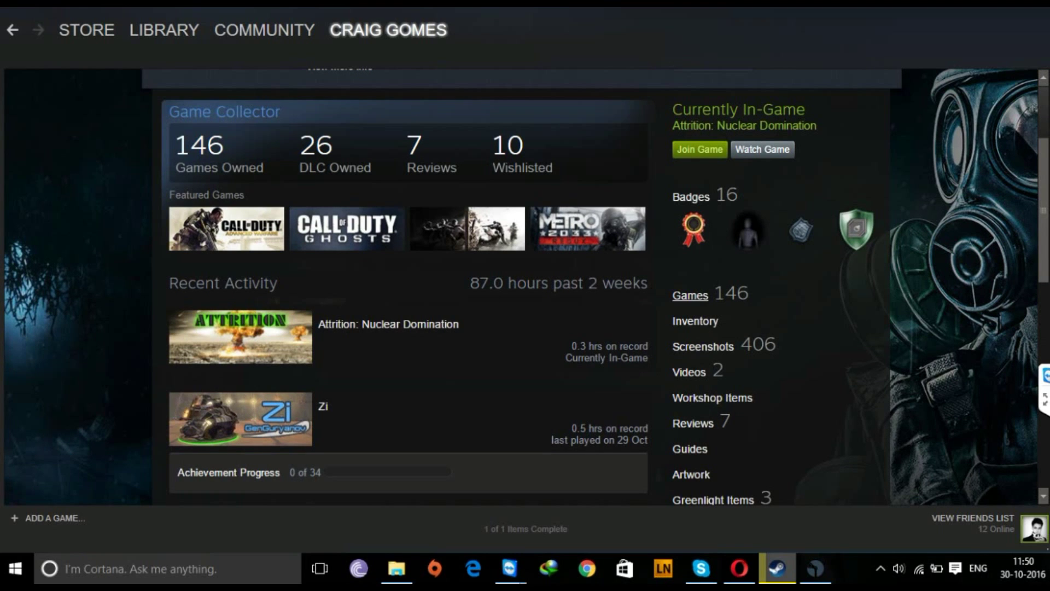
pyautogui.click(695, 321)
# Step: Open the Trading Bot Inventory page on the Steam Card Exchange tab
pyautogui.click(739, 568)
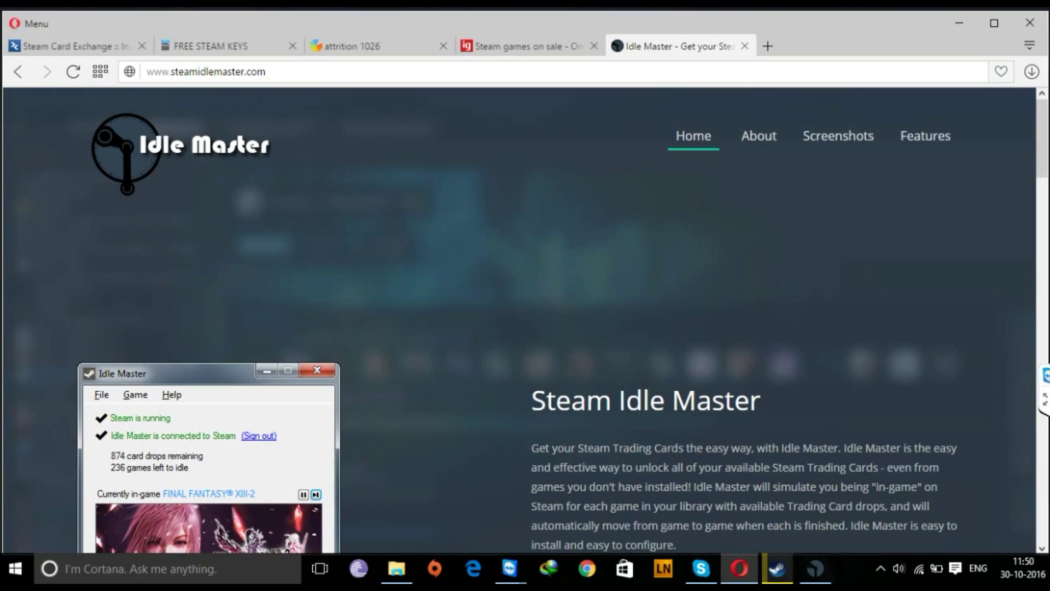
pyautogui.click(72, 46)
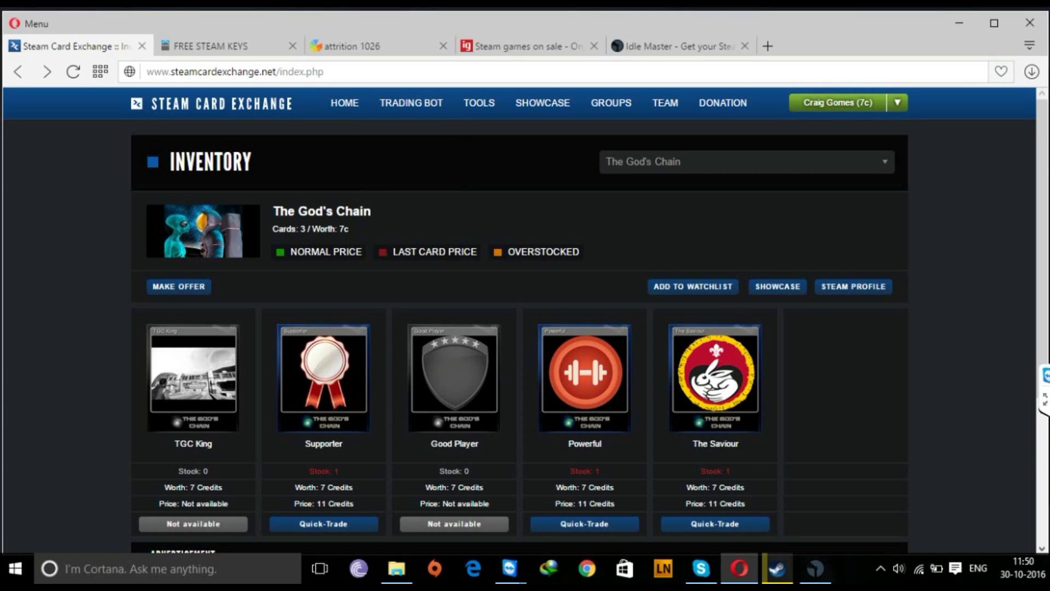
pyautogui.moveTo(147, 72); pyautogui.dragTo(399, 71)
pyautogui.moveTo(411, 103)
pyautogui.click(412, 134)
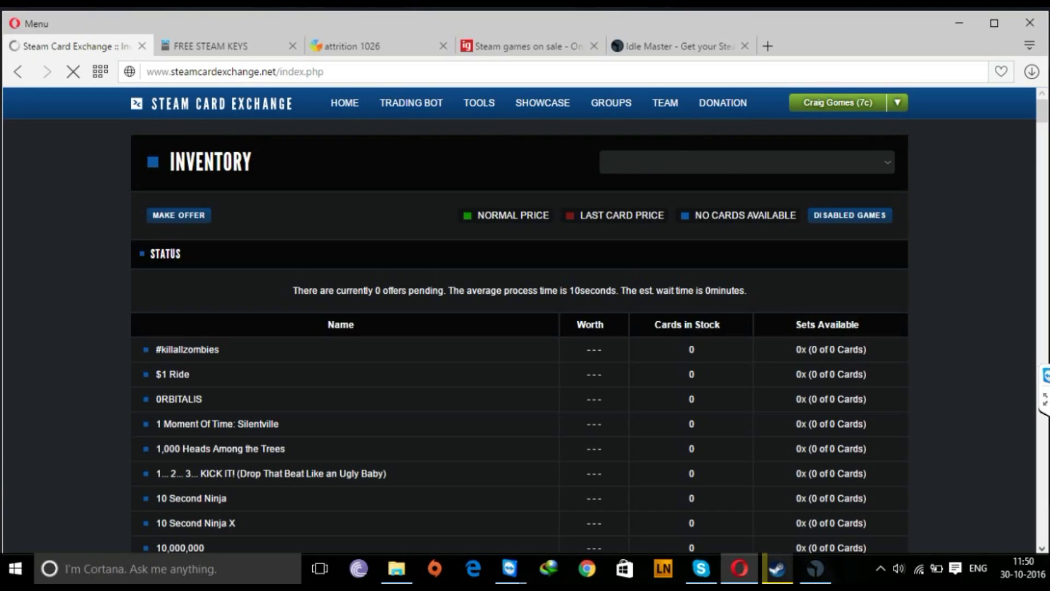
# Step: Close the Free Steam Keys, Attrition, Steam sale and Idle Master tabs
pyautogui.click(292, 46)
pyautogui.click(293, 46)
pyautogui.click(293, 46)
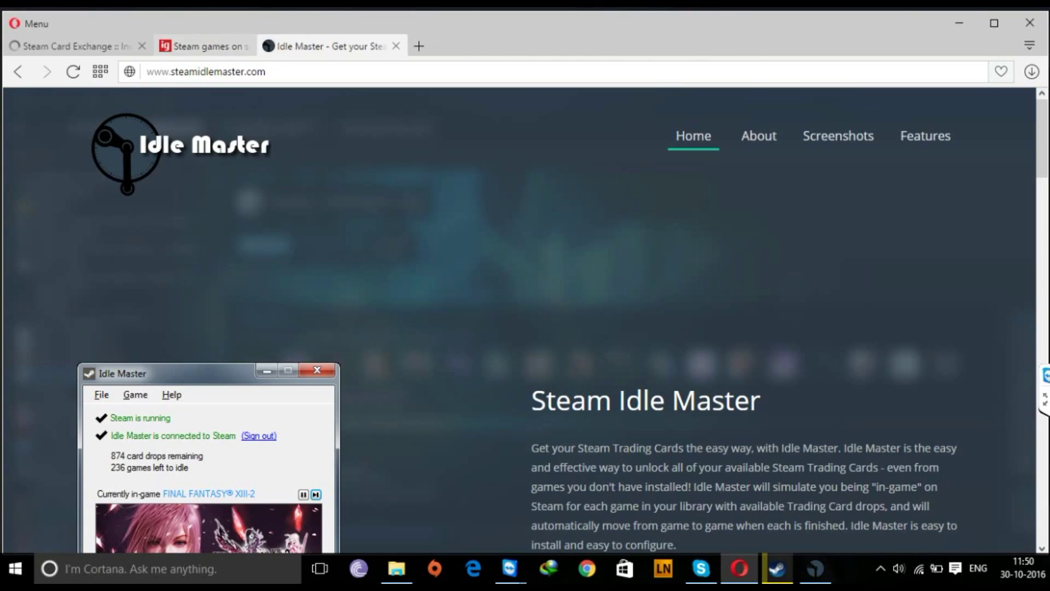
pyautogui.click(293, 46)
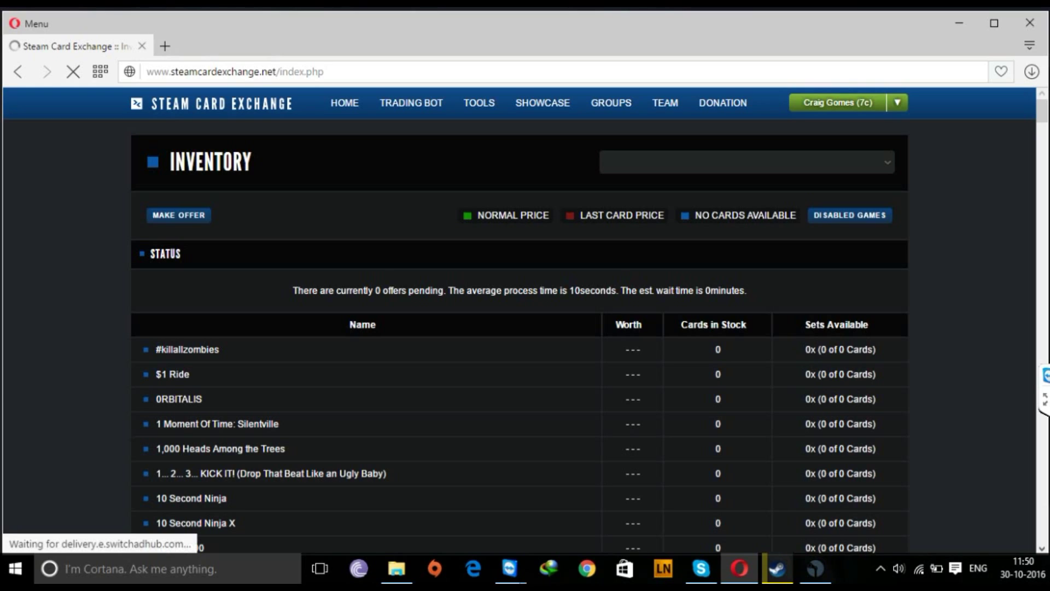
pyautogui.rightClick(196, 207)
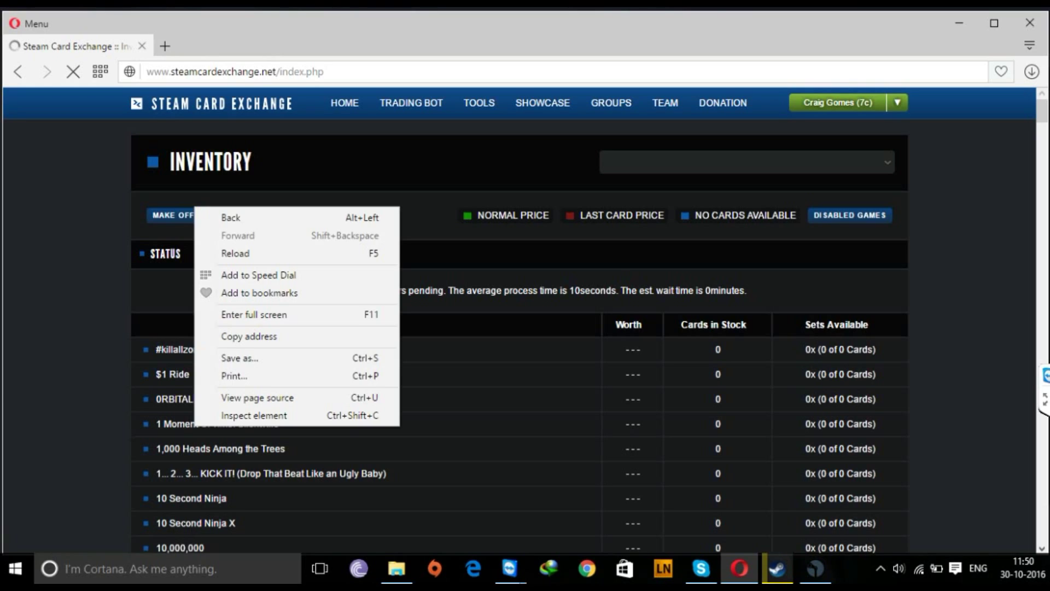
# Step: Reload the inventory and select Tom Clancy's Rainbow Six Siege in the game picker
pyautogui.click(230, 252)
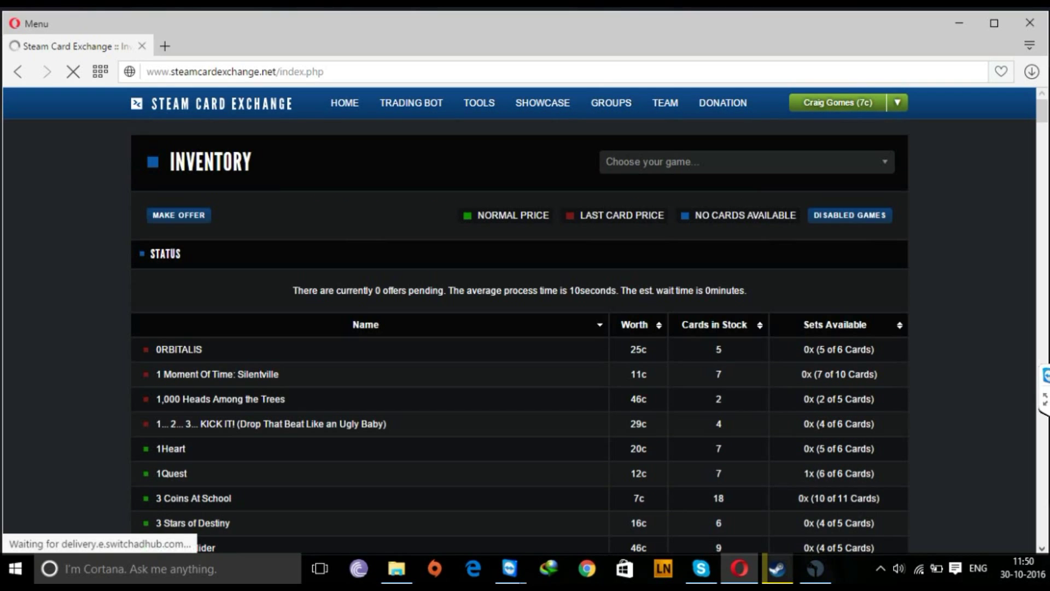
pyautogui.click(747, 162)
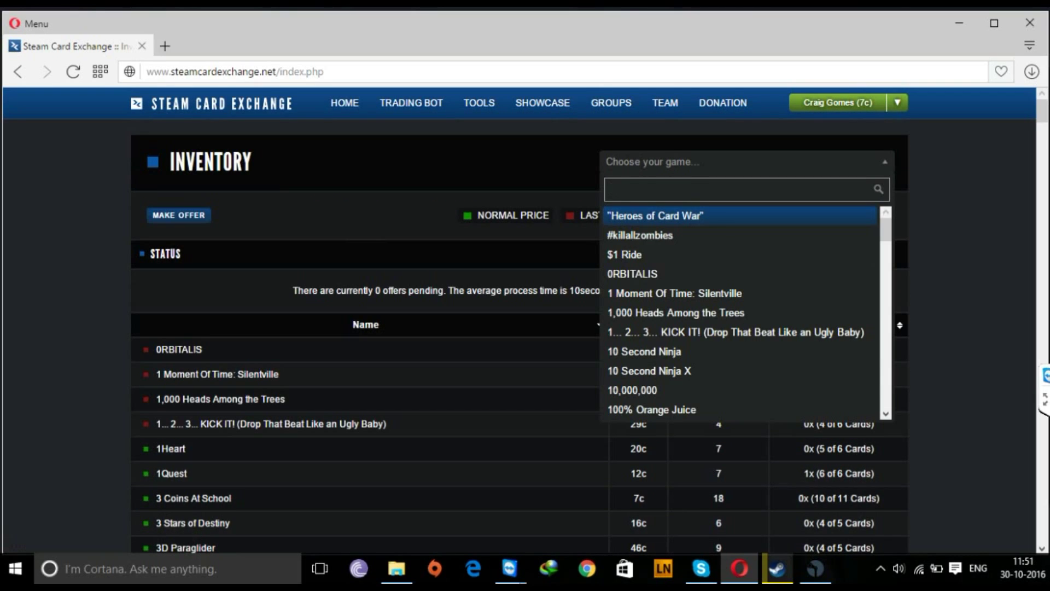
pyautogui.press('BackSpace')
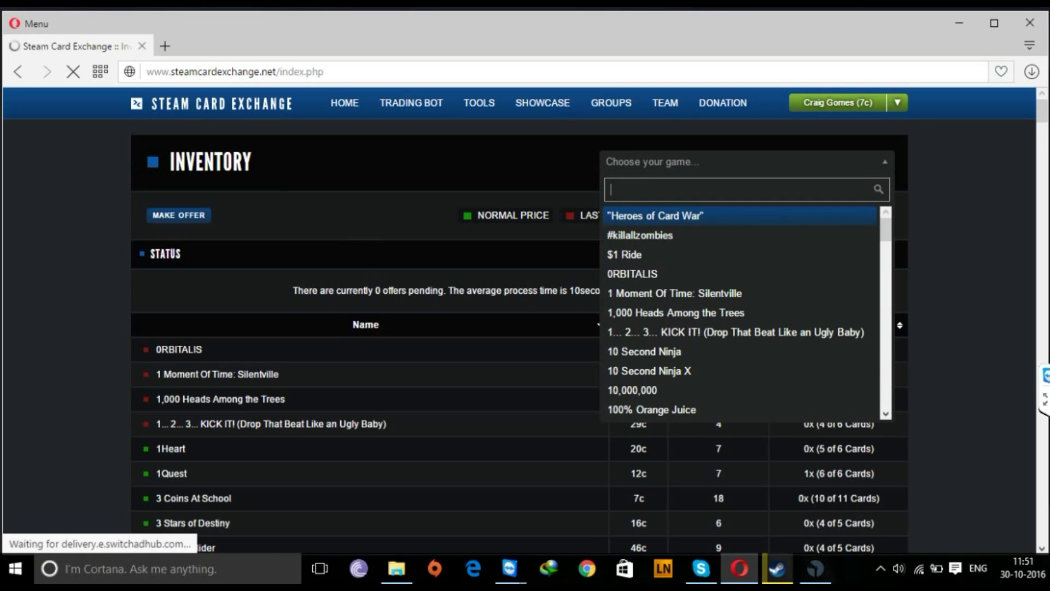
pyautogui.write('Rainbow Six')
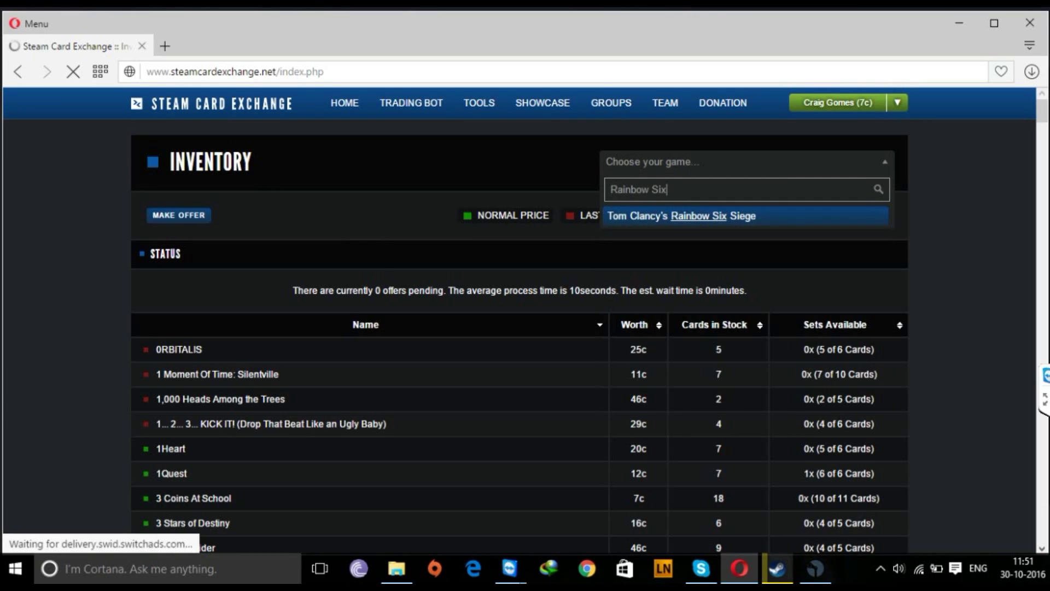
pyautogui.press('Return')
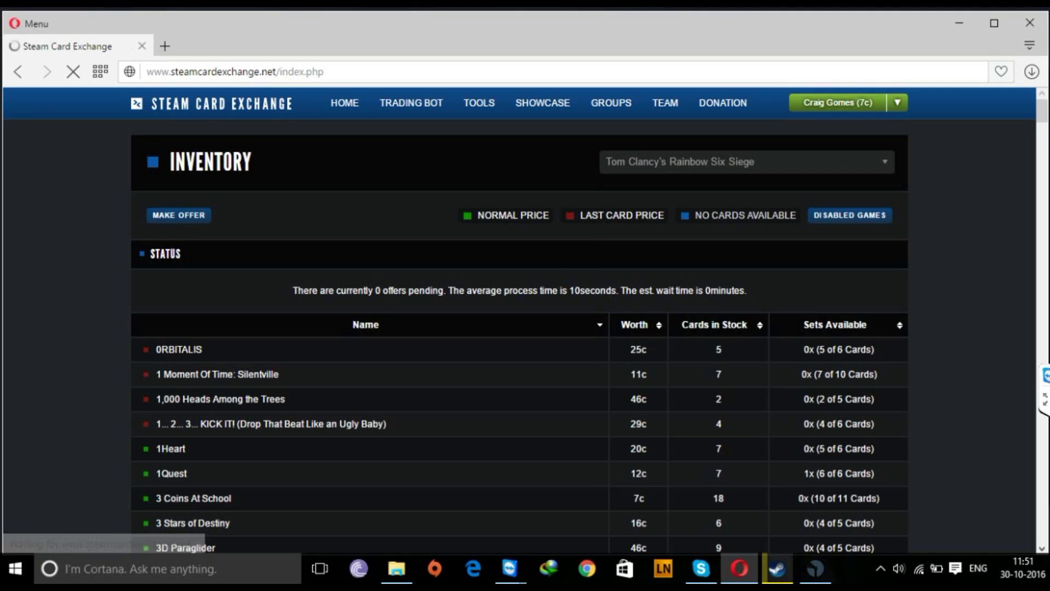
# Step: Review the Rainbow Six Siege cards and open Make Offer in a new tab
pyautogui.scroll(-5, 520, 328)
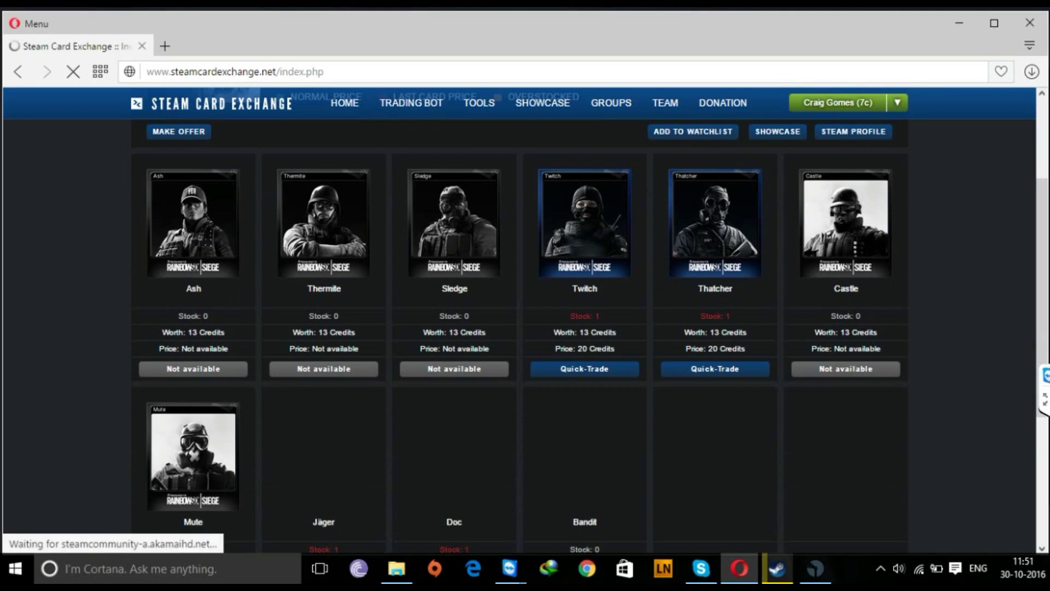
pyautogui.scroll(4, 519, 328)
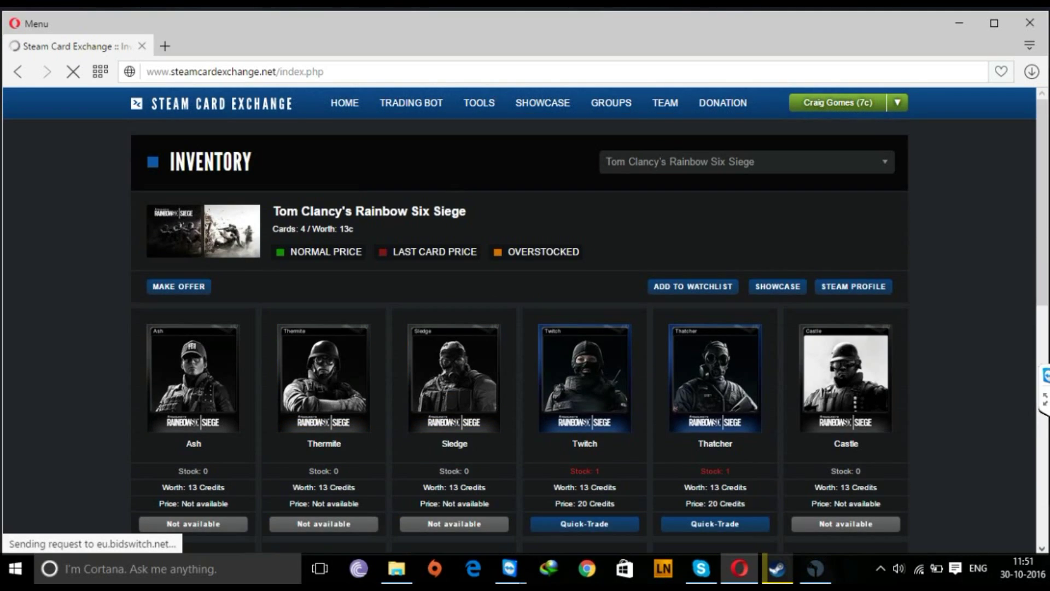
pyautogui.scroll(-1, 519, 329)
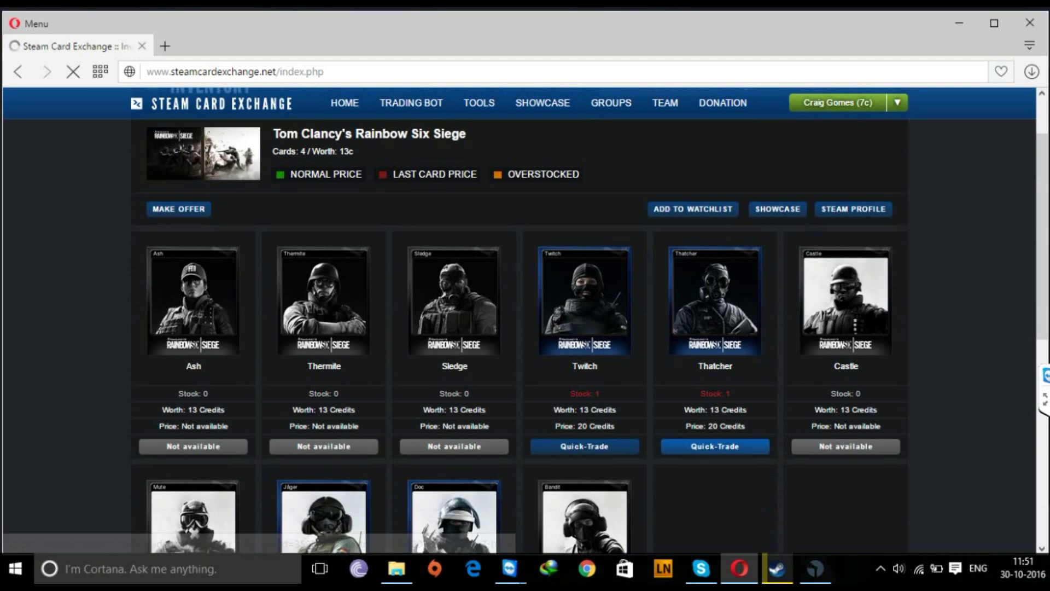
pyautogui.scroll(-3, 520, 328)
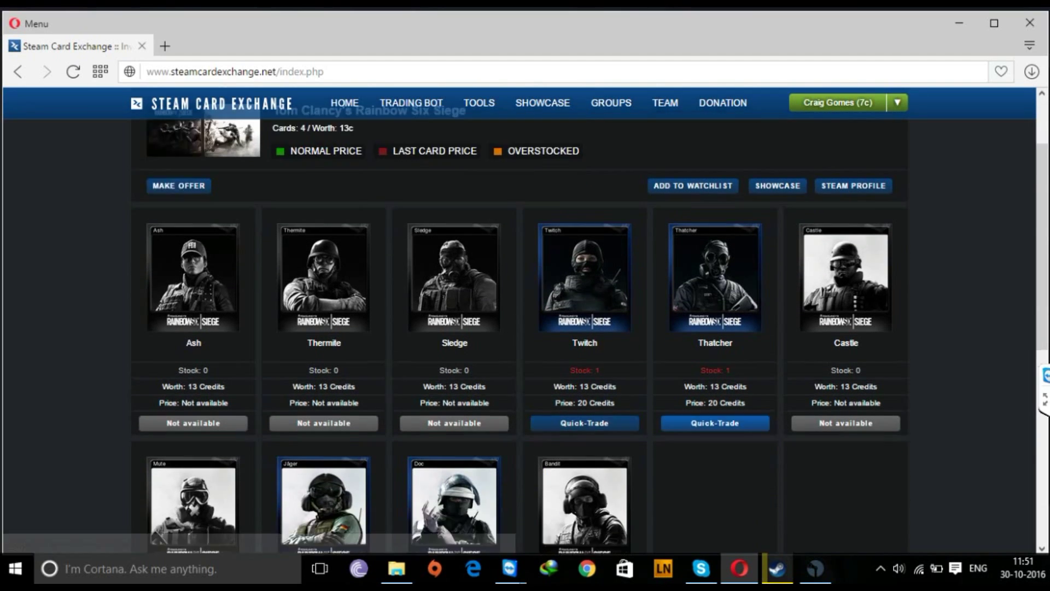
pyautogui.scroll(4, 520, 328)
pyautogui.scroll(-2, 520, 328)
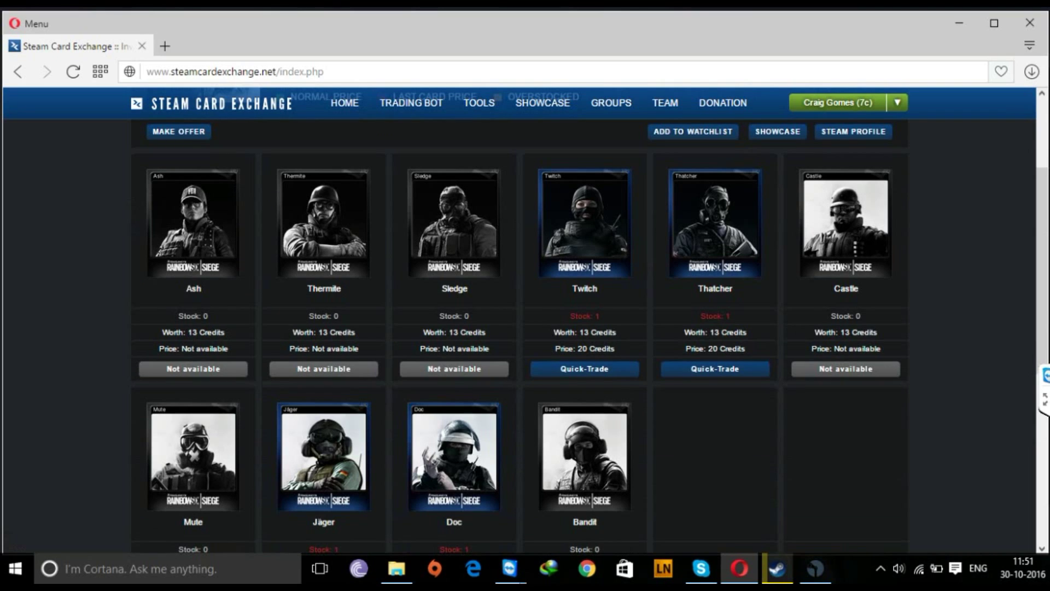
pyautogui.moveTo(744, 348); pyautogui.dragTo(686, 348)
pyautogui.scroll(2, 686, 348)
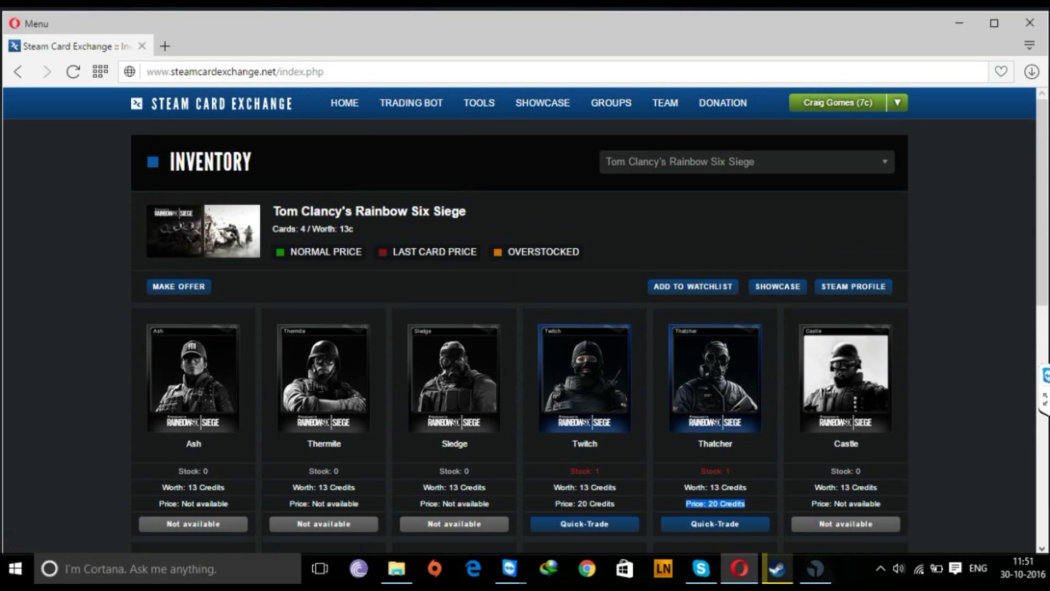
pyautogui.rightClick(191, 286)
pyautogui.click(257, 295)
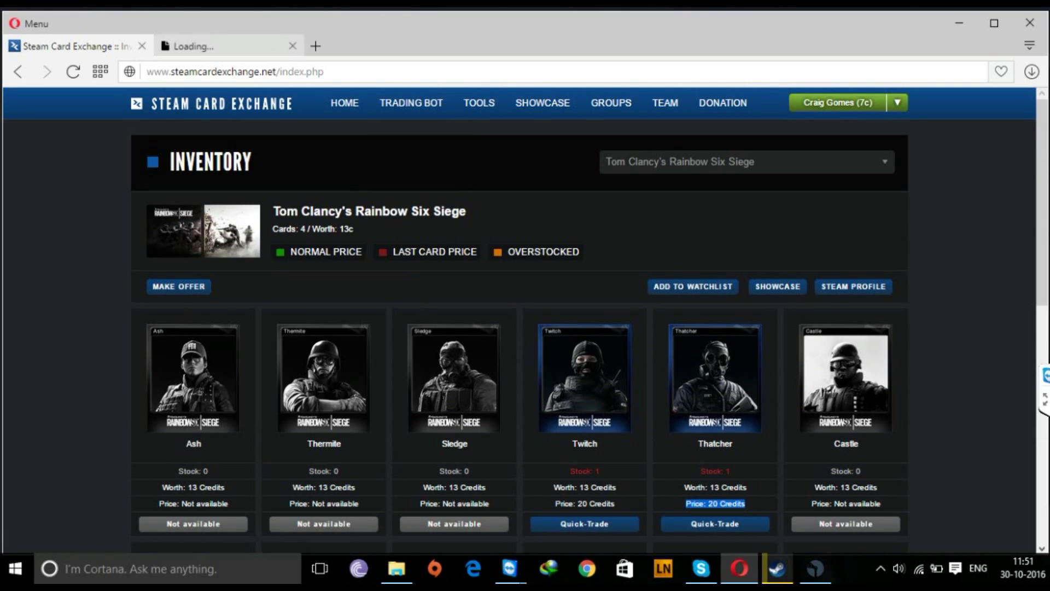
# Step: Try offering the Two-Face card in the exchange bot's trade offer, then close the trade offer
pyautogui.click(85, 46)
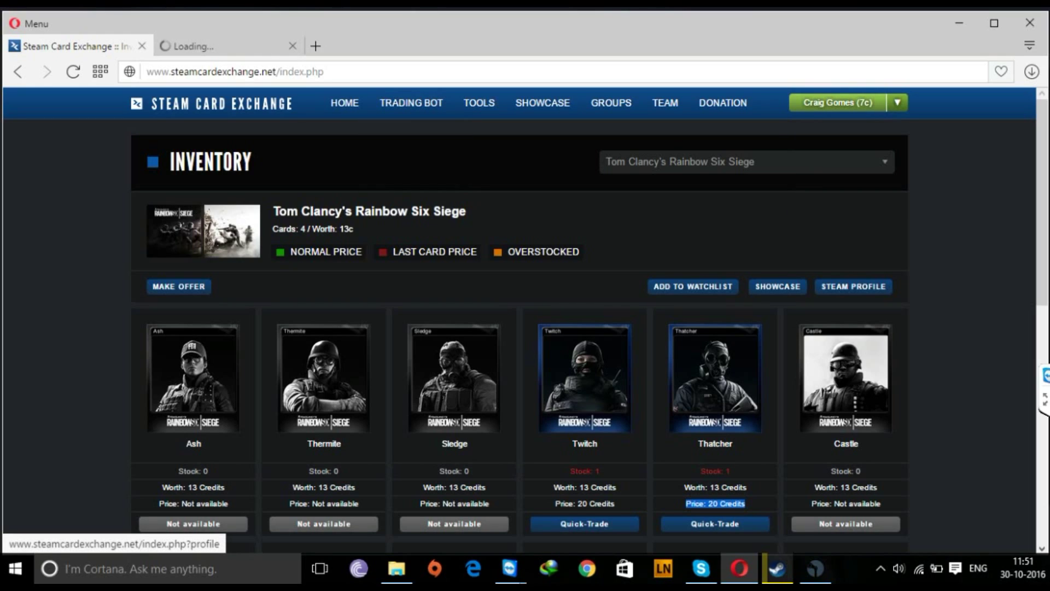
pyautogui.click(227, 46)
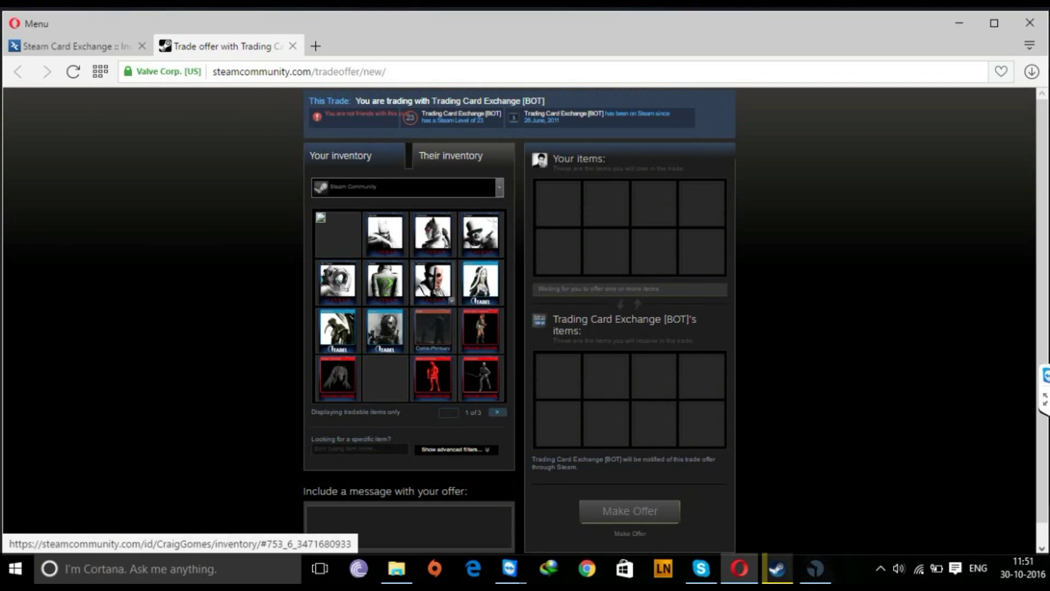
pyautogui.moveTo(432, 283); pyautogui.dragTo(630, 249)
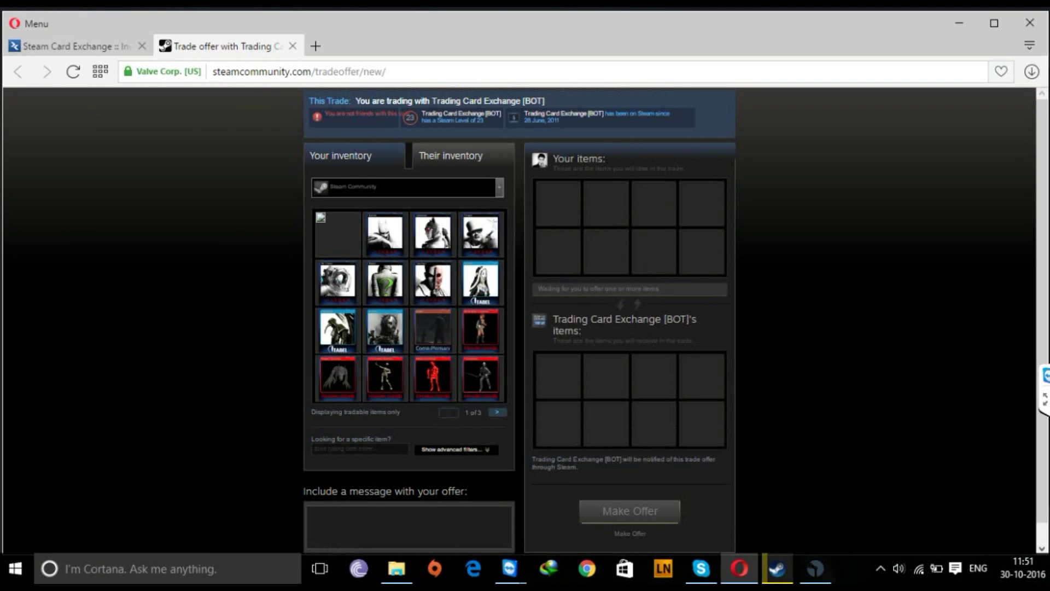
pyautogui.scroll(-1, 519, 320)
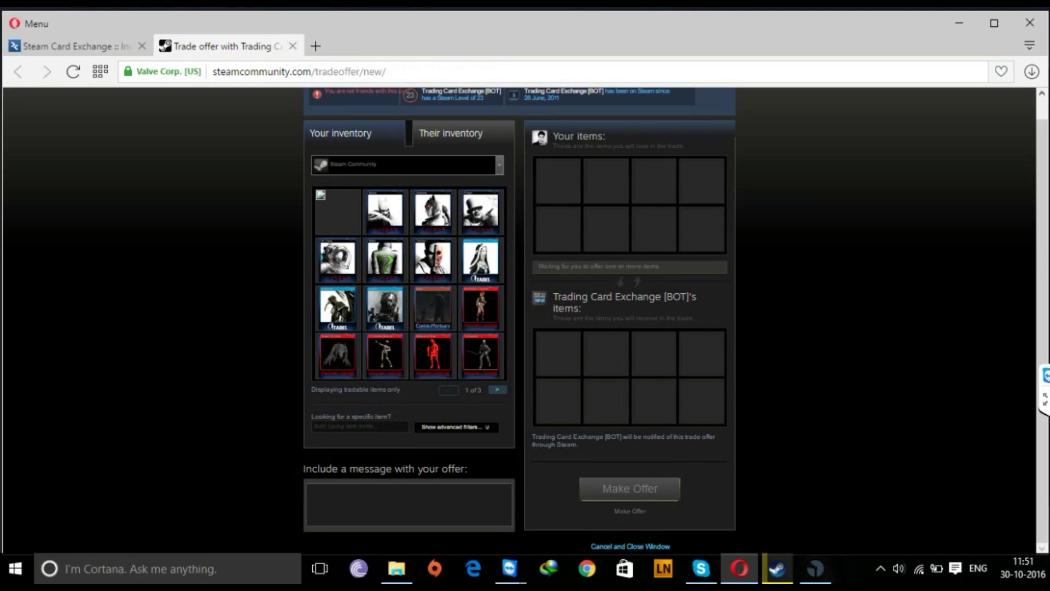
pyautogui.click(292, 46)
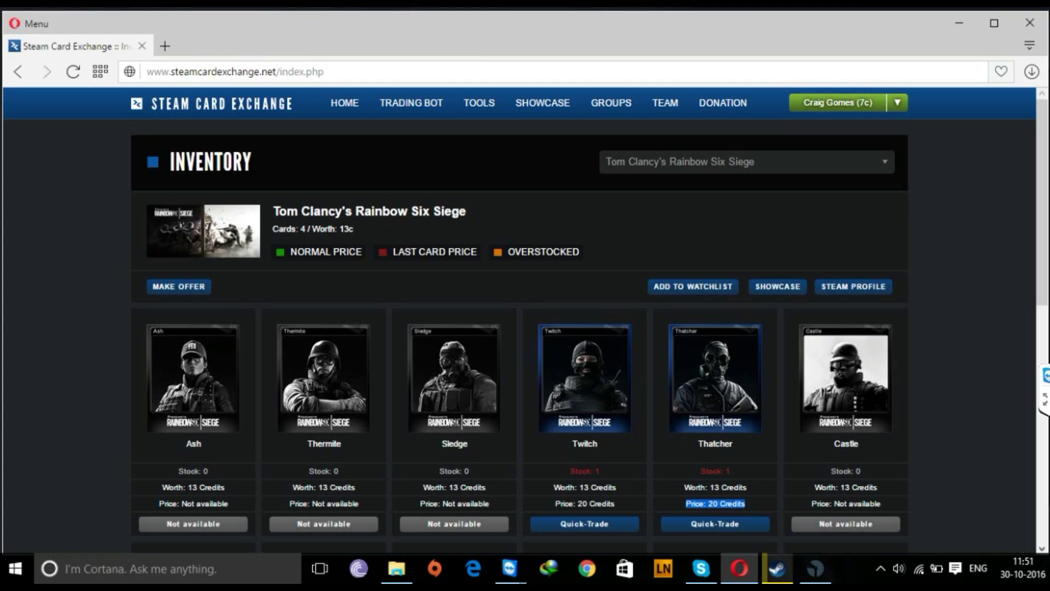
pyautogui.scroll(-7, 732, 285)
pyautogui.scroll(3, 732, 286)
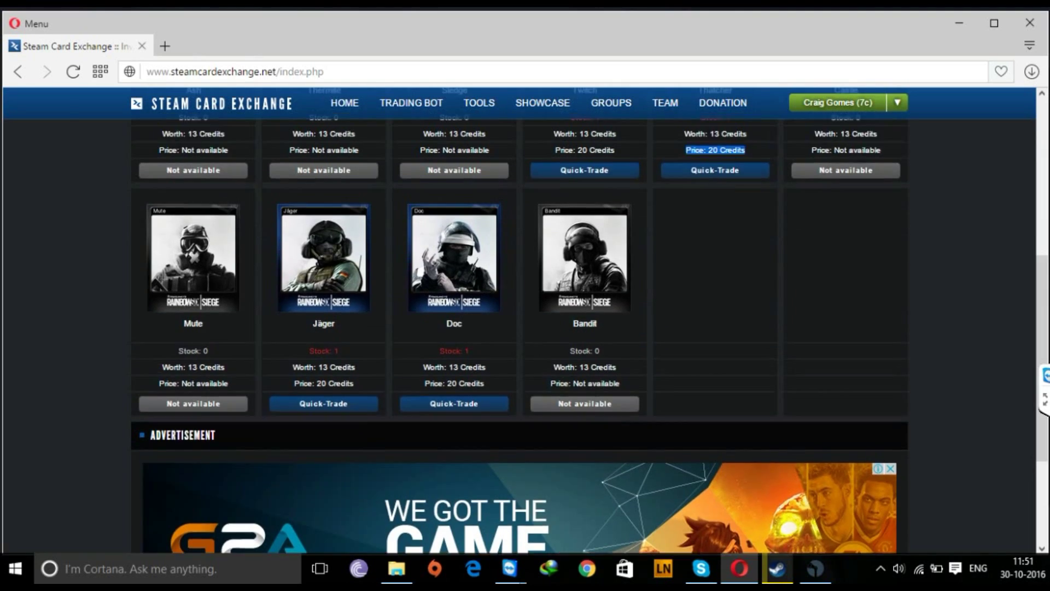
pyautogui.rightClick(731, 286)
pyautogui.click(802, 296)
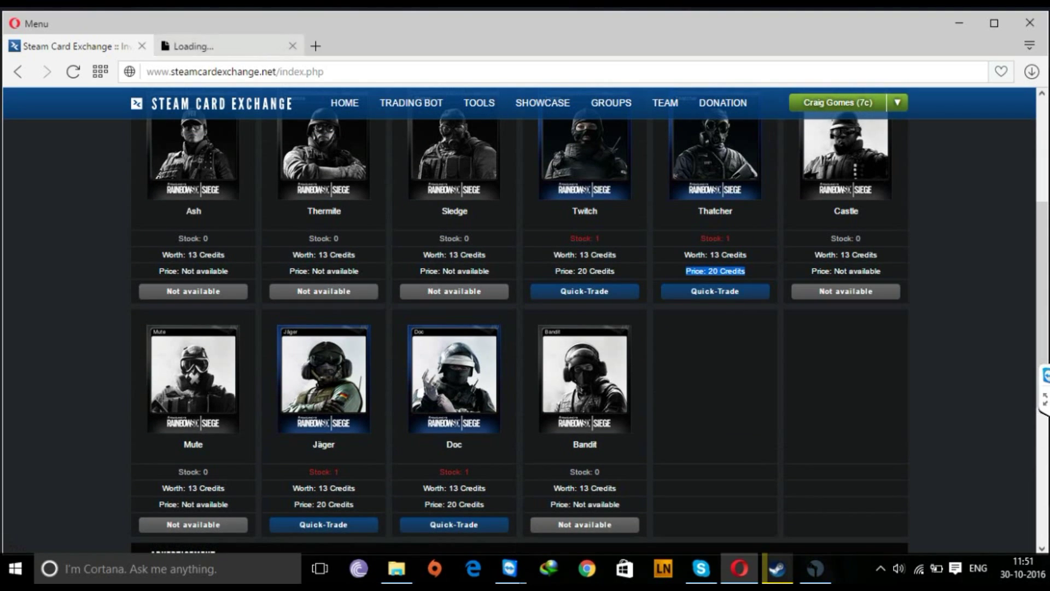
pyautogui.click(219, 45)
pyautogui.click(77, 46)
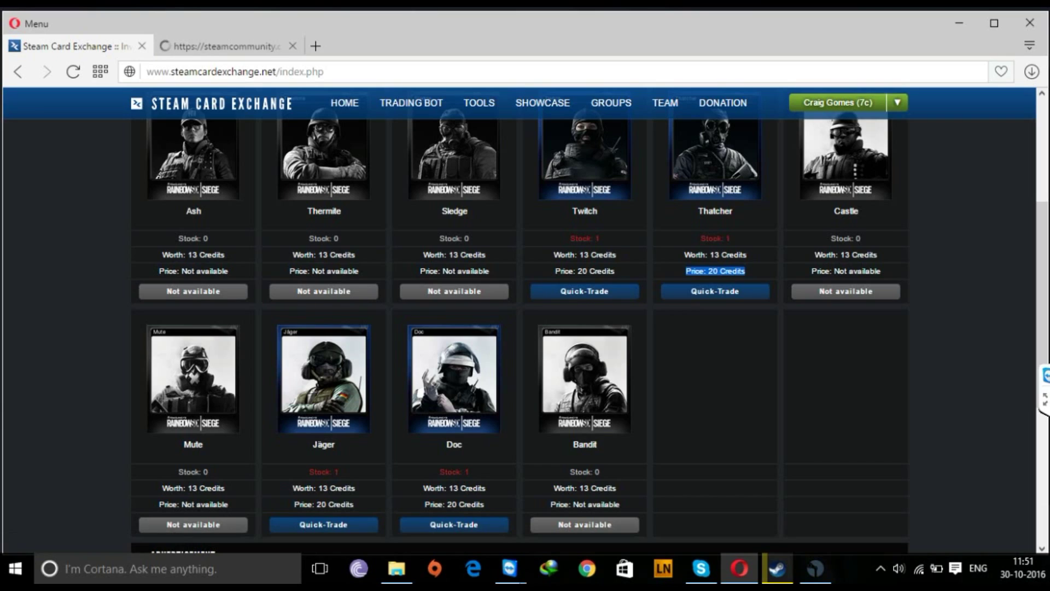
pyautogui.scroll(3, 519, 320)
pyautogui.click(293, 46)
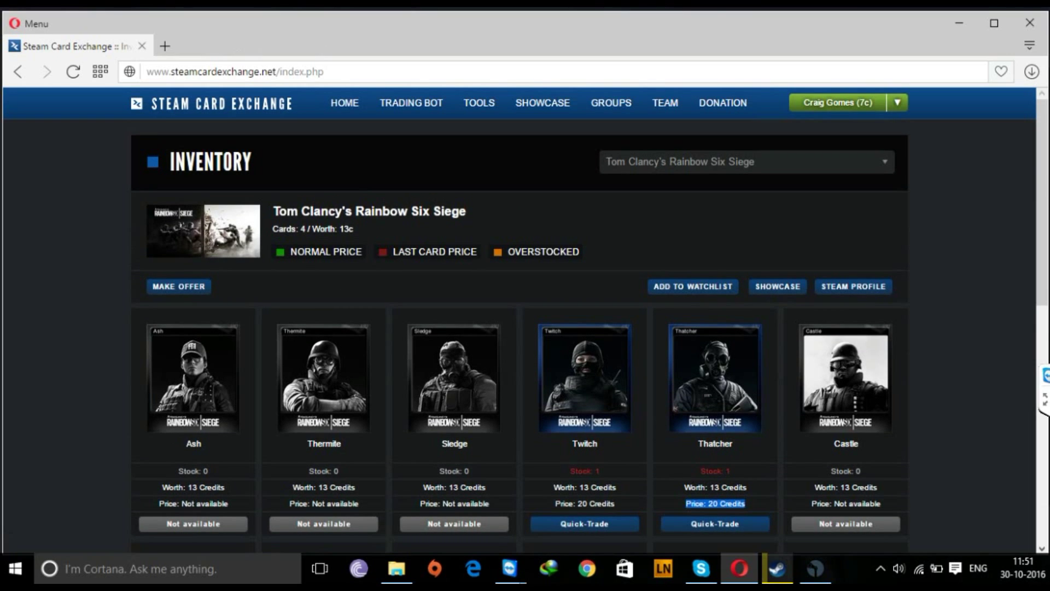
# Step: Hide Opera and browse to the second page of the Steam inventory
pyautogui.click(959, 23)
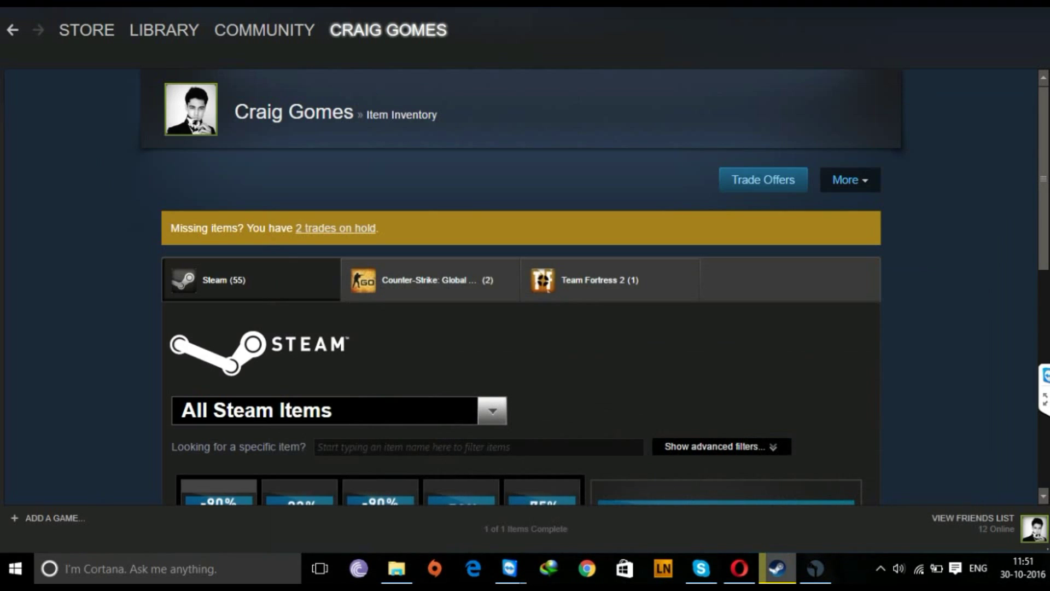
pyautogui.scroll(-5, 521, 287)
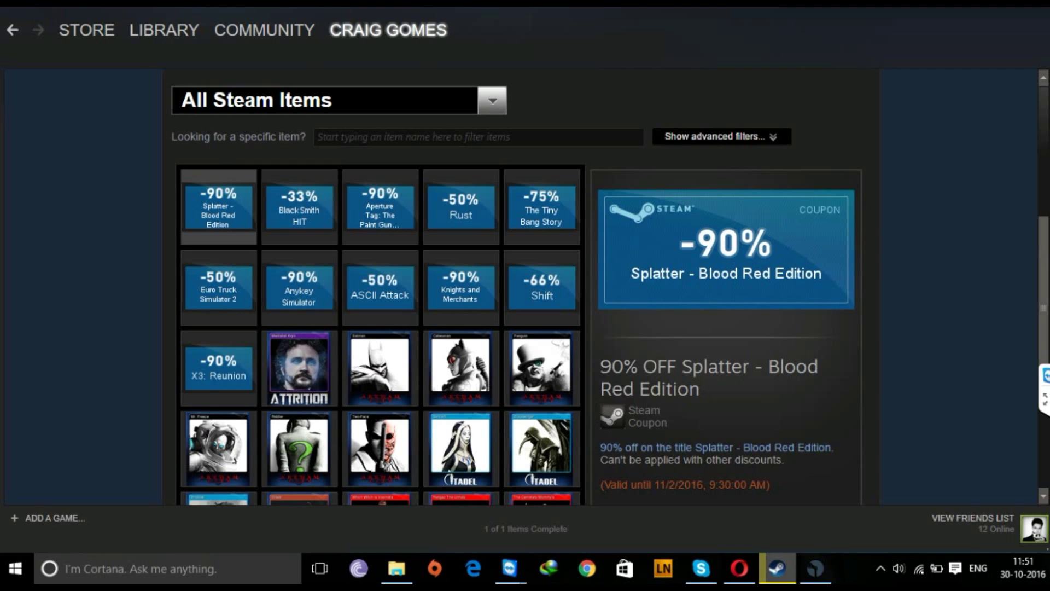
pyautogui.scroll(-3, 521, 287)
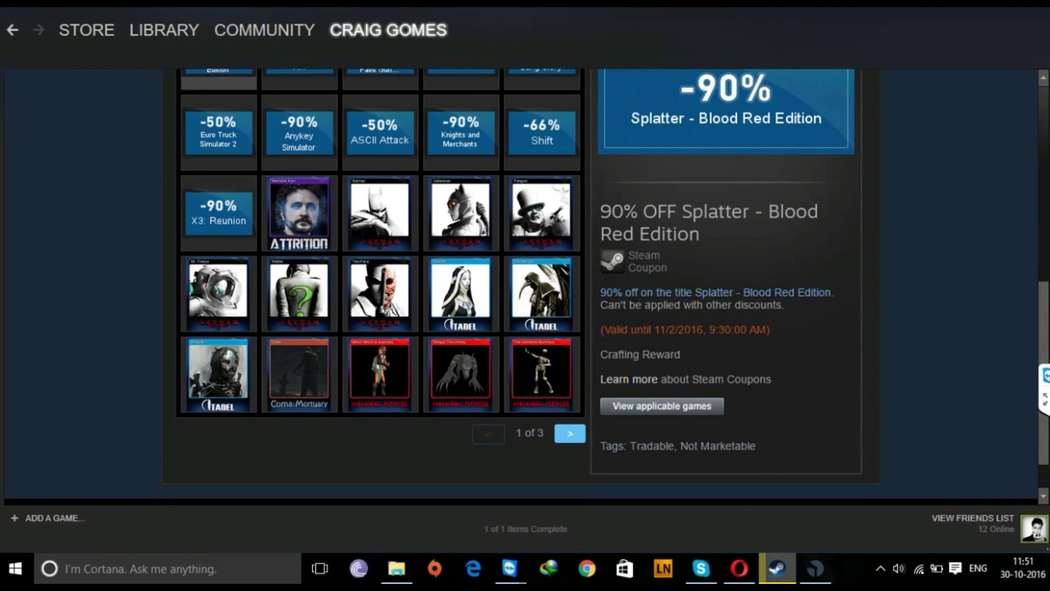
pyautogui.click(569, 434)
pyautogui.scroll(5, 569, 434)
# Step: Go to the Badges page from the profile name menu and scroll through it
pyautogui.moveTo(388, 30)
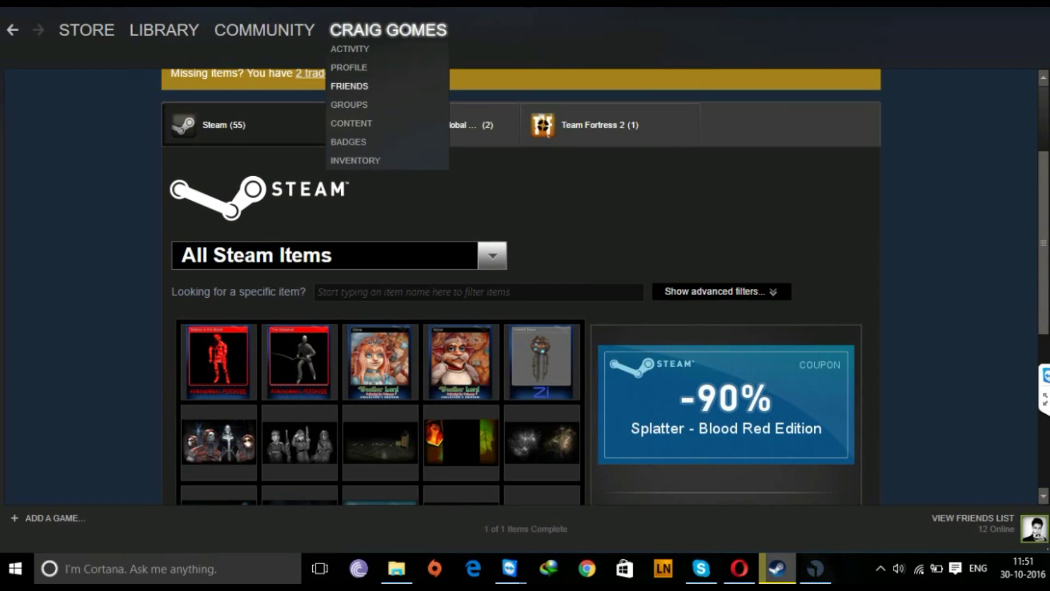
pyautogui.click(349, 142)
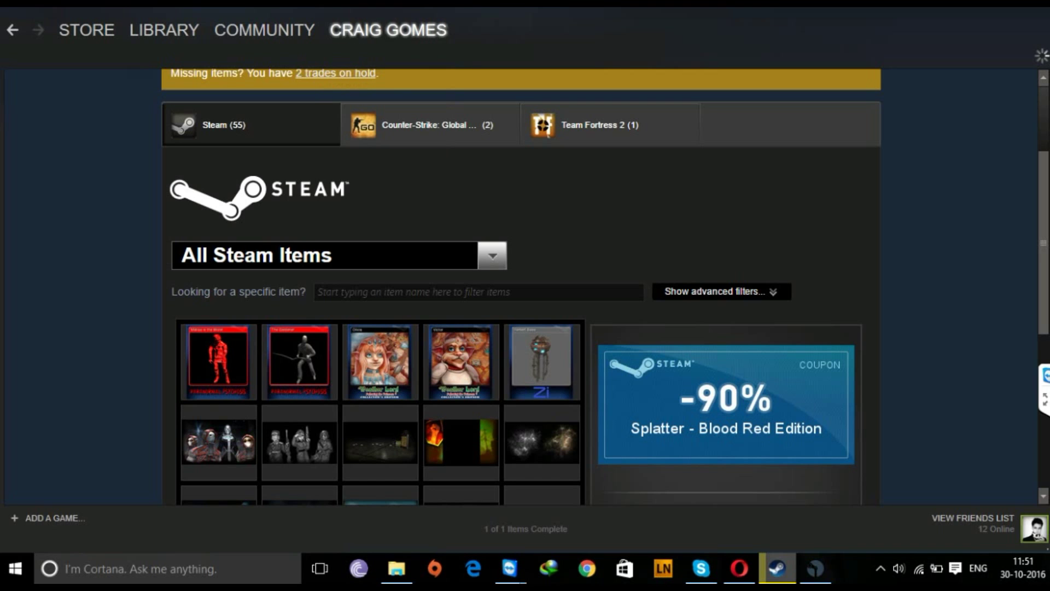
pyautogui.scroll(-5, 542, 164)
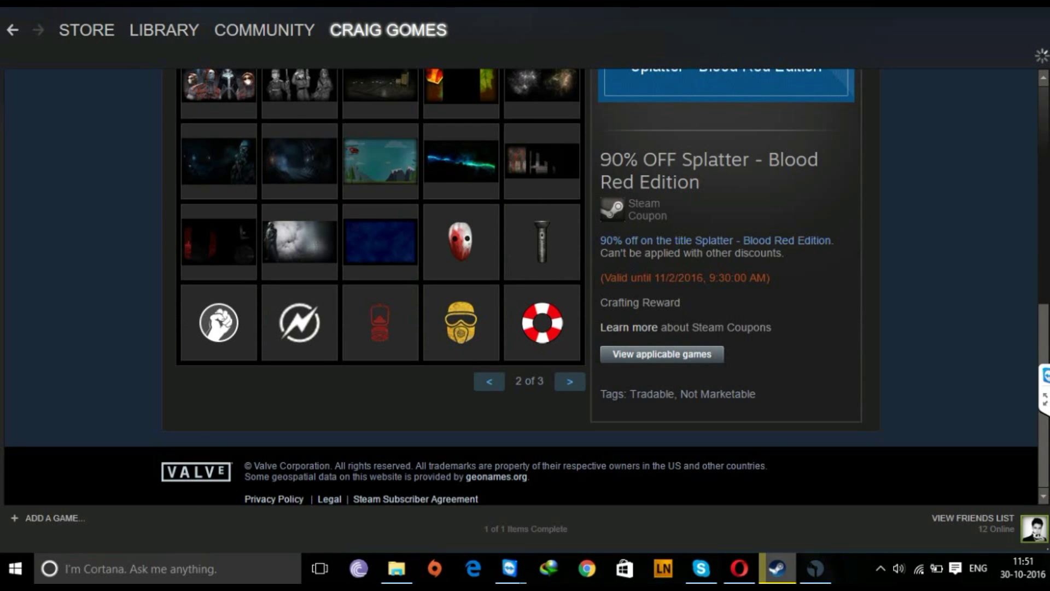
pyautogui.scroll(-3, 525, 285)
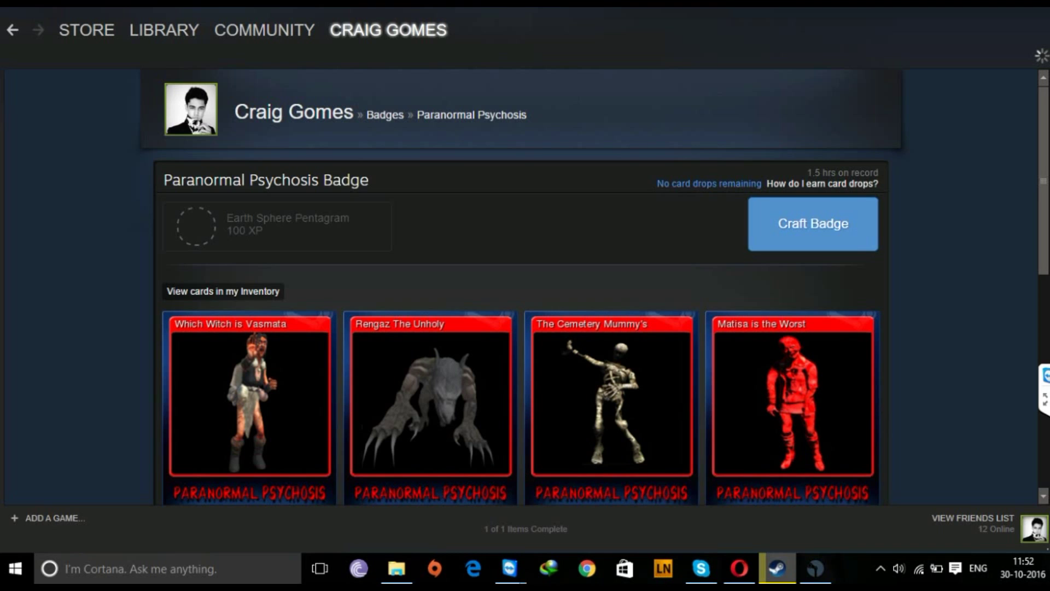
# Step: Craft the Paranormal Psychosis badge for 100 XP
pyautogui.scroll(-4, 519, 285)
pyautogui.scroll(3, 520, 284)
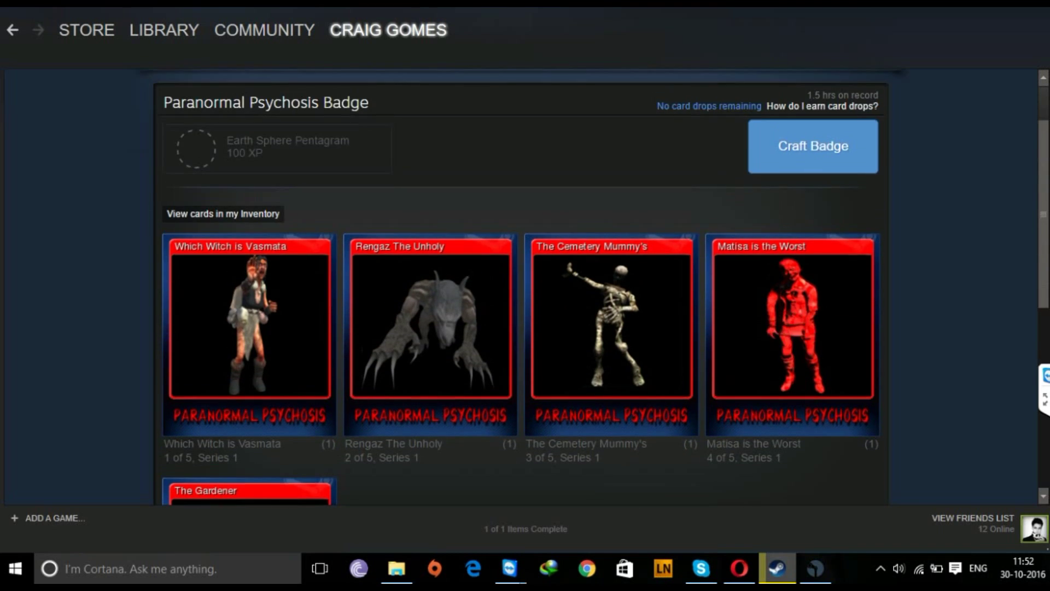
pyautogui.scroll(-5, 519, 285)
pyautogui.scroll(5, 520, 284)
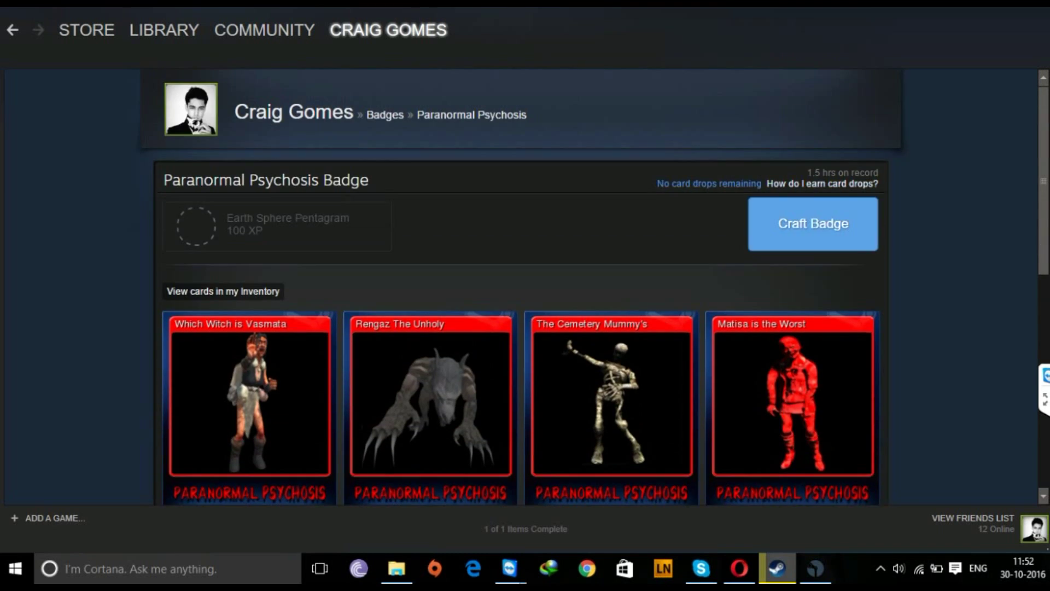
pyautogui.click(813, 224)
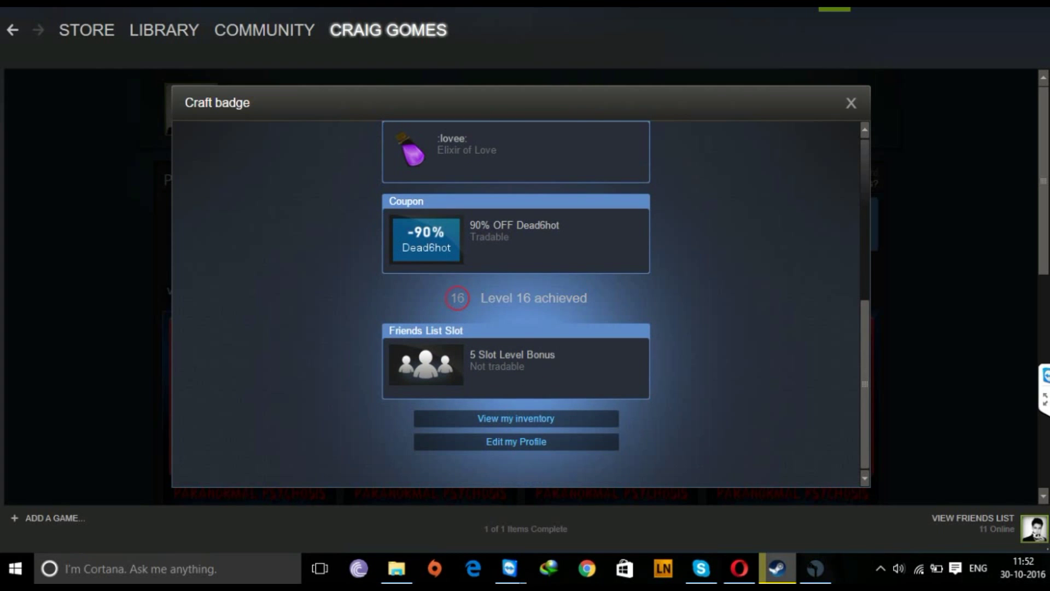
# Step: Review the crafting rewards, including the friends list slot, and close the results dialog
pyautogui.moveTo(557, 355)
pyautogui.mouseDown()
pyautogui.moveTo(459, 355)
pyautogui.moveTo(526, 367)
pyautogui.mouseUp()
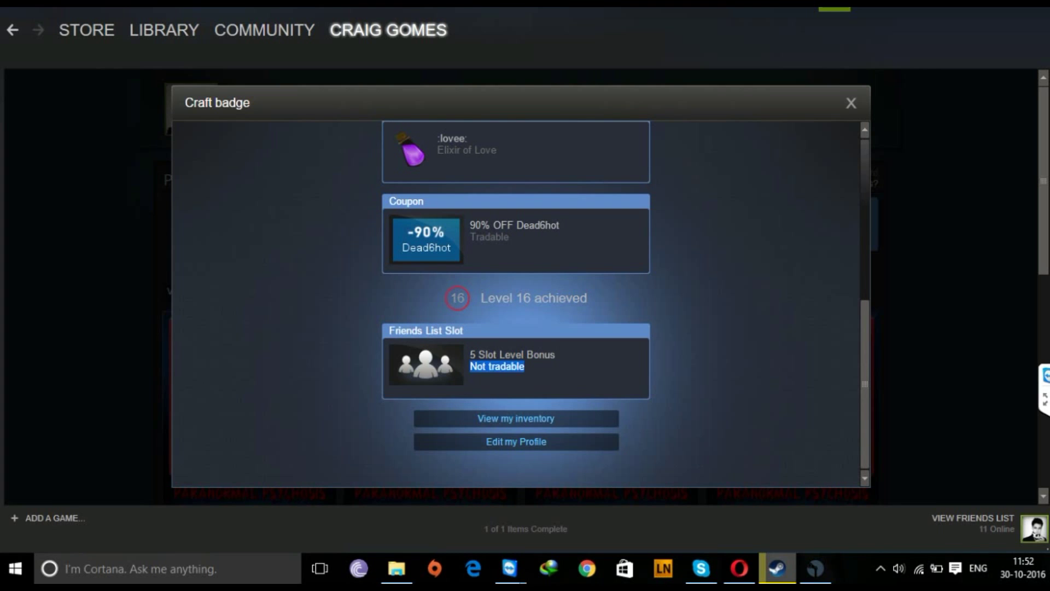
pyautogui.click(557, 368)
pyautogui.scroll(-1, 516, 383)
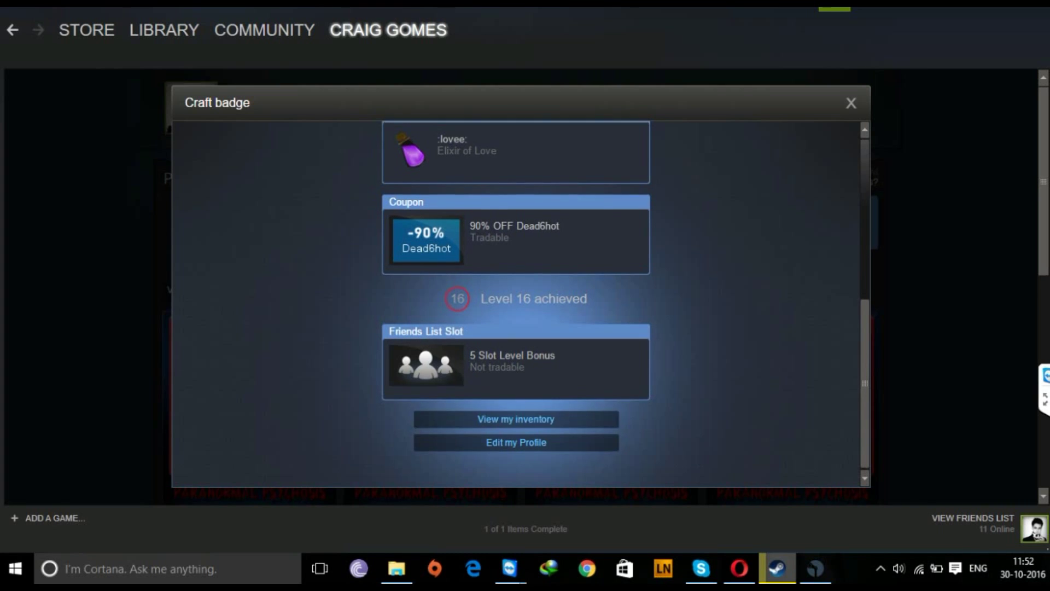
pyautogui.scroll(3, 516, 339)
pyautogui.click(851, 102)
pyautogui.moveTo(388, 30)
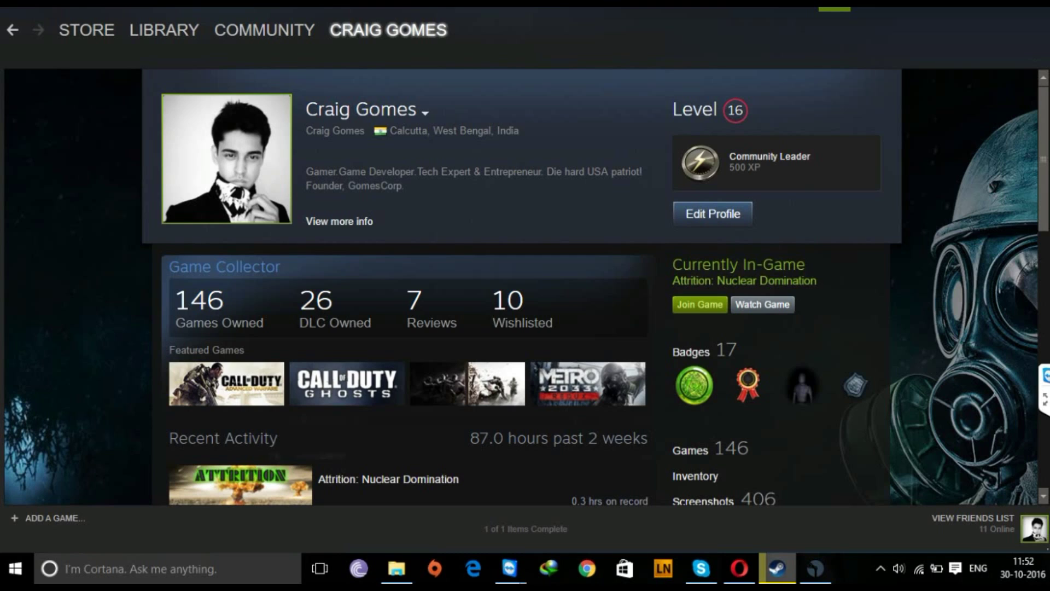
# Step: Open the badges page and confirm the profile is now Level 16
pyautogui.click(691, 352)
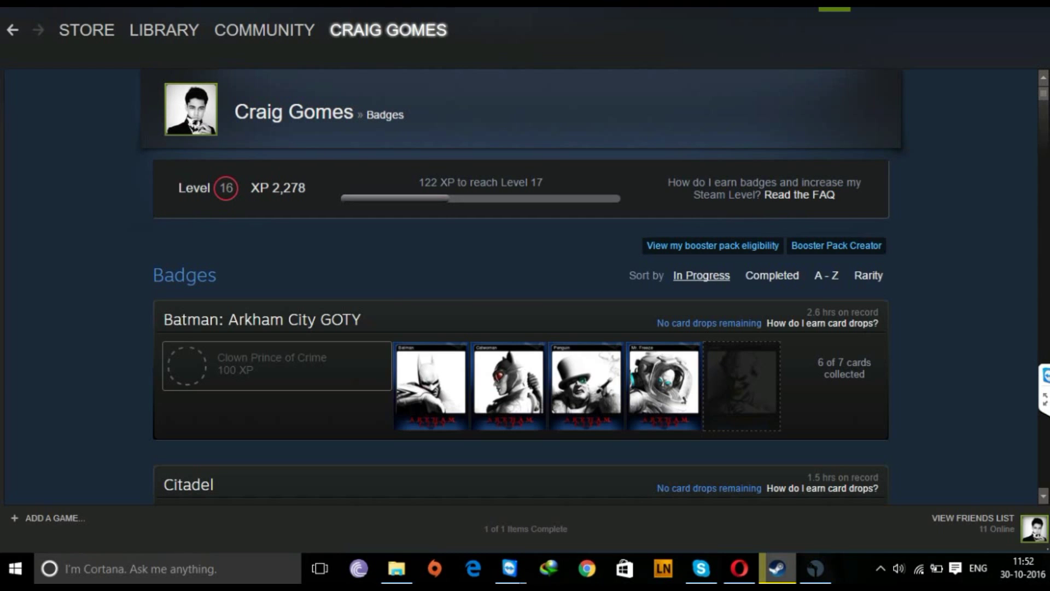
pyautogui.scroll(-5, 525, 287)
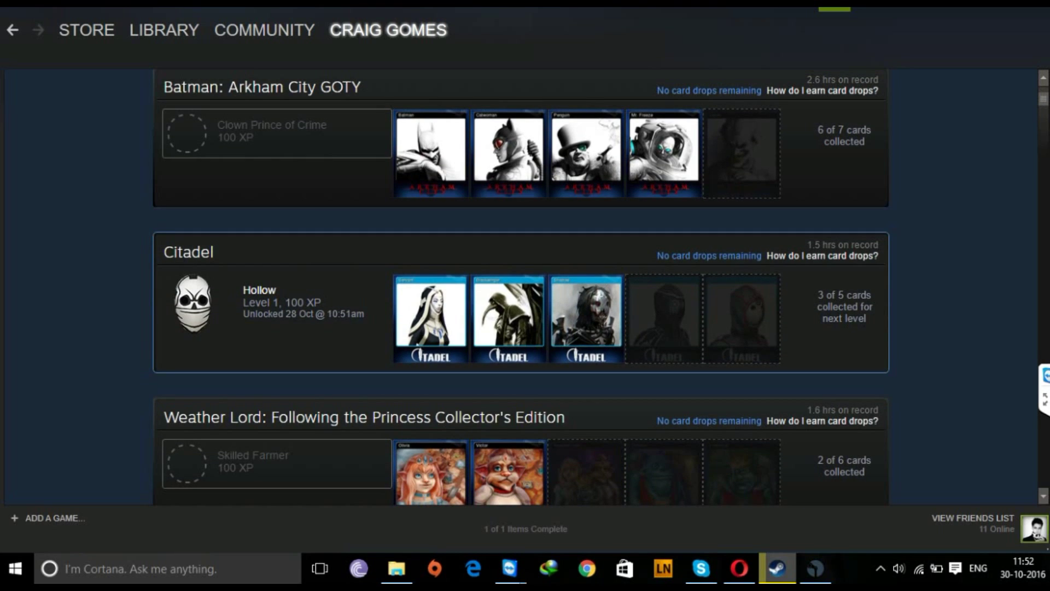
pyautogui.scroll(5, 525, 287)
pyautogui.scroll(-3, 525, 287)
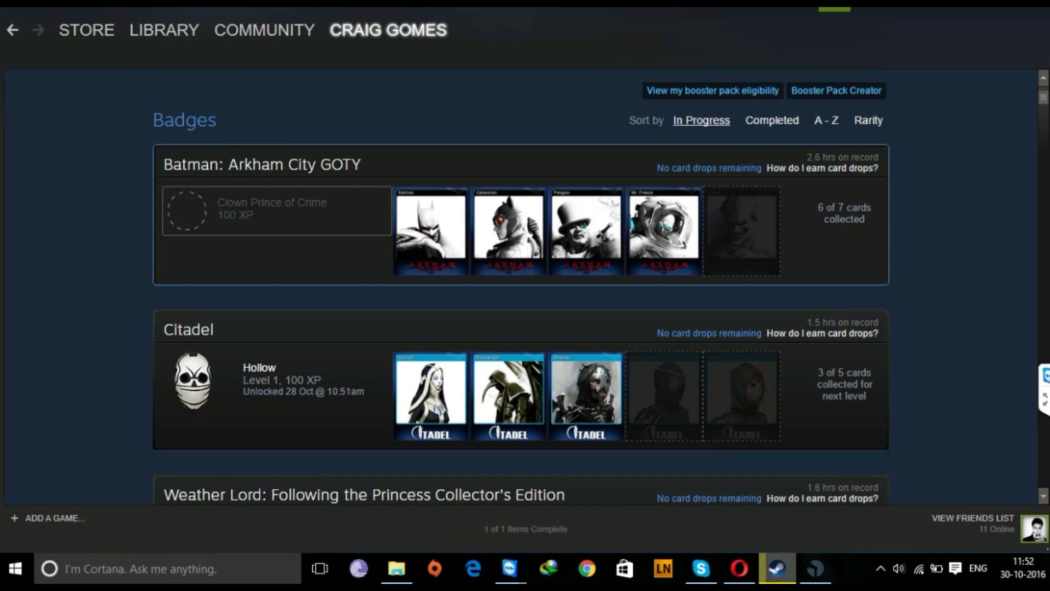
pyautogui.scroll(3, 525, 287)
# Step: Highlight the XP still needed to reach Level 17
pyautogui.moveTo(164, 30)
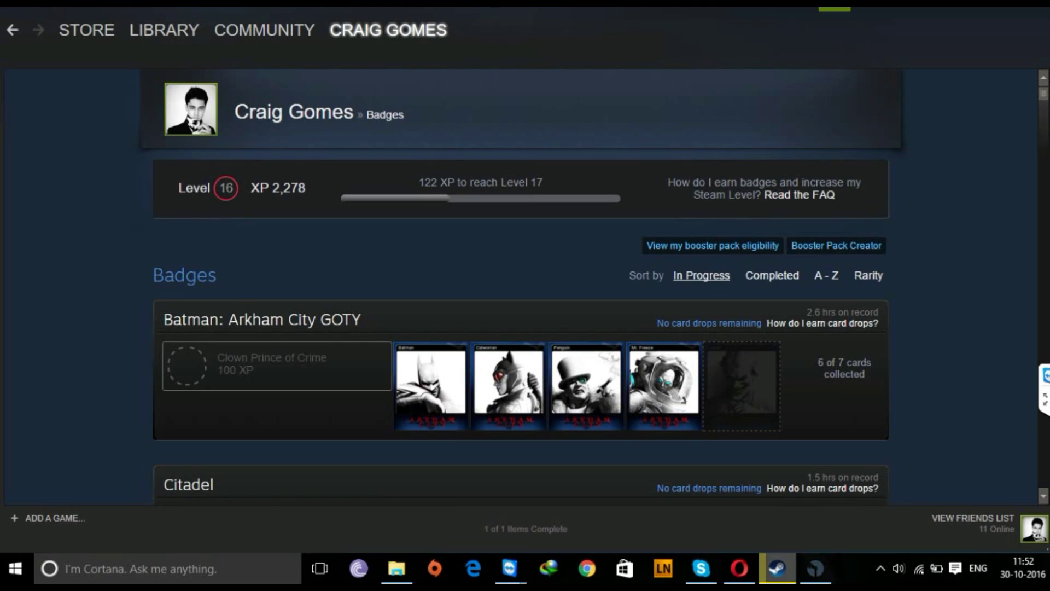
pyautogui.moveTo(419, 183); pyautogui.dragTo(543, 182)
pyautogui.scroll(-8, 521, 287)
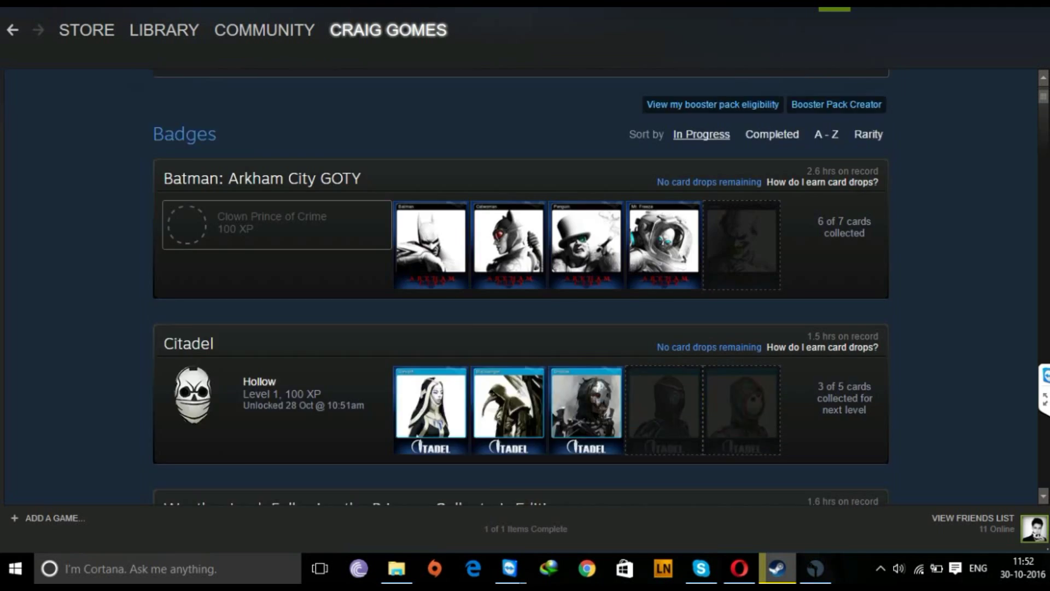
pyautogui.scroll(3, 520, 287)
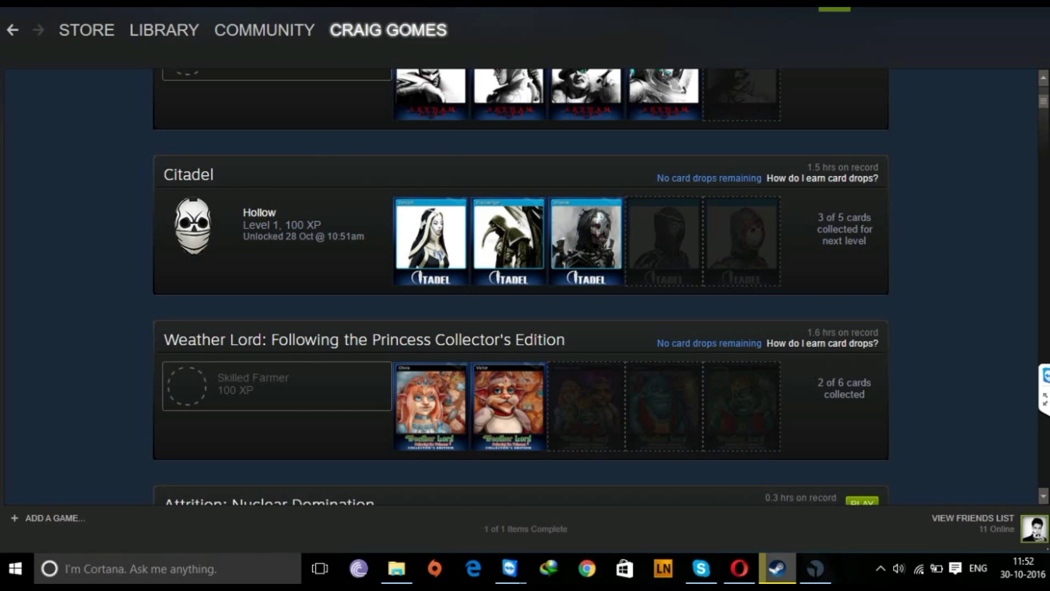
pyautogui.scroll(-6, 521, 287)
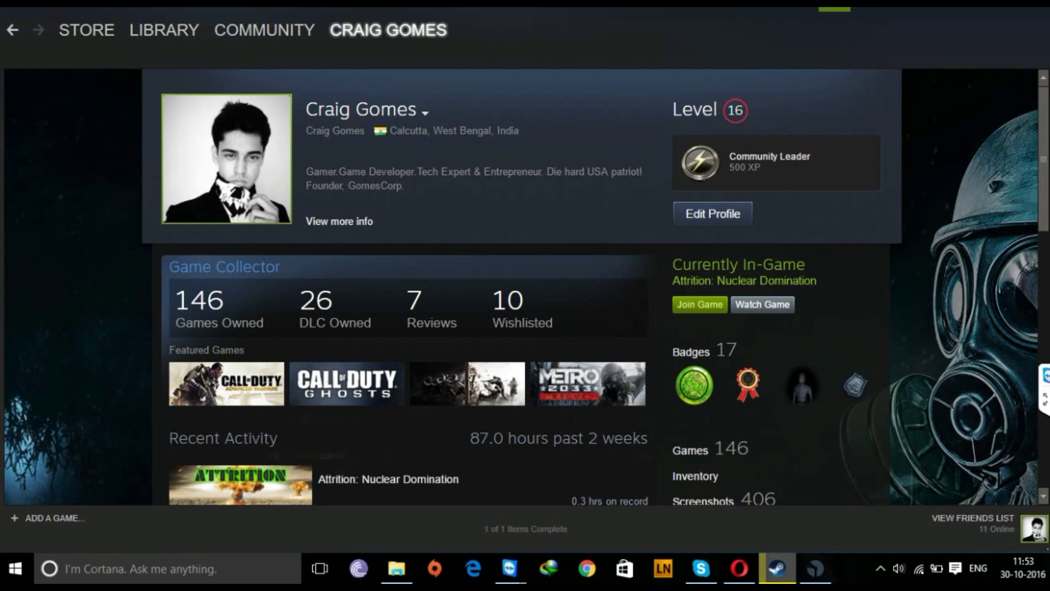
pyautogui.scroll(-12, 520, 287)
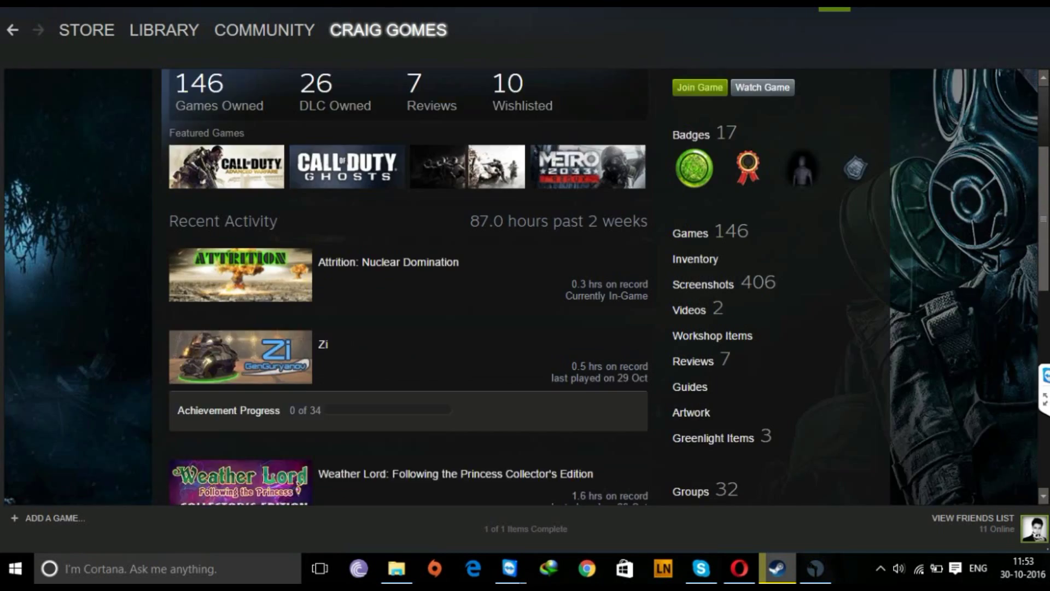
pyautogui.scroll(12, 521, 287)
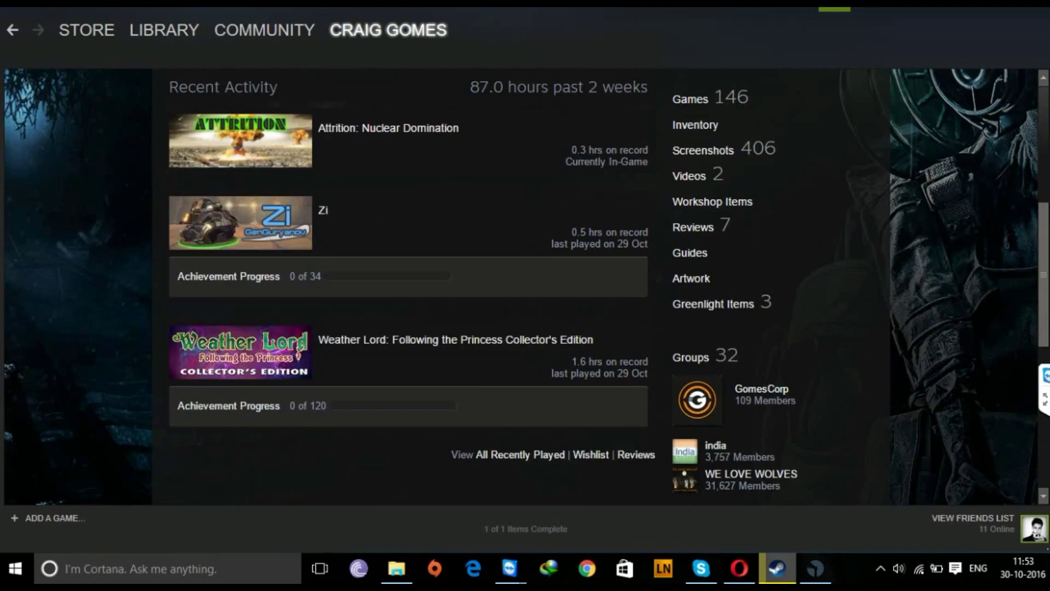
pyautogui.scroll(-2, 521, 287)
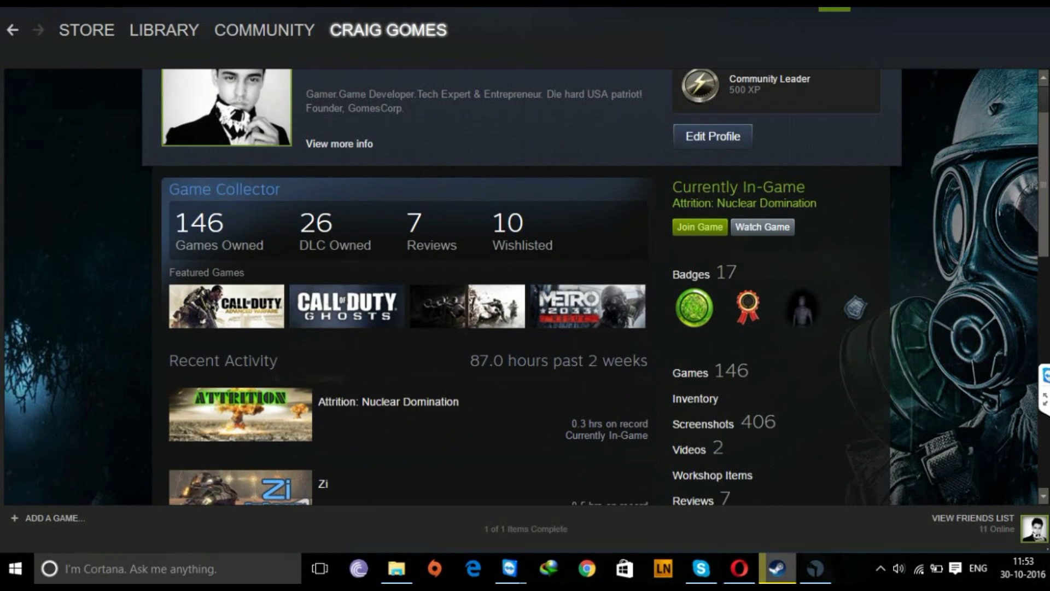
pyautogui.scroll(2, 521, 287)
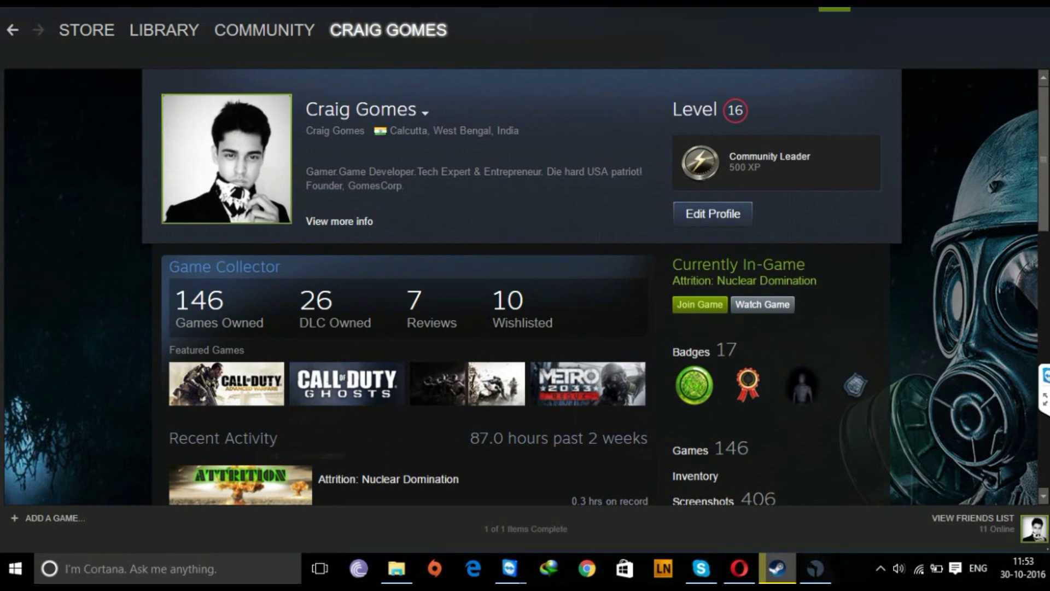
pyautogui.click(834, 9)
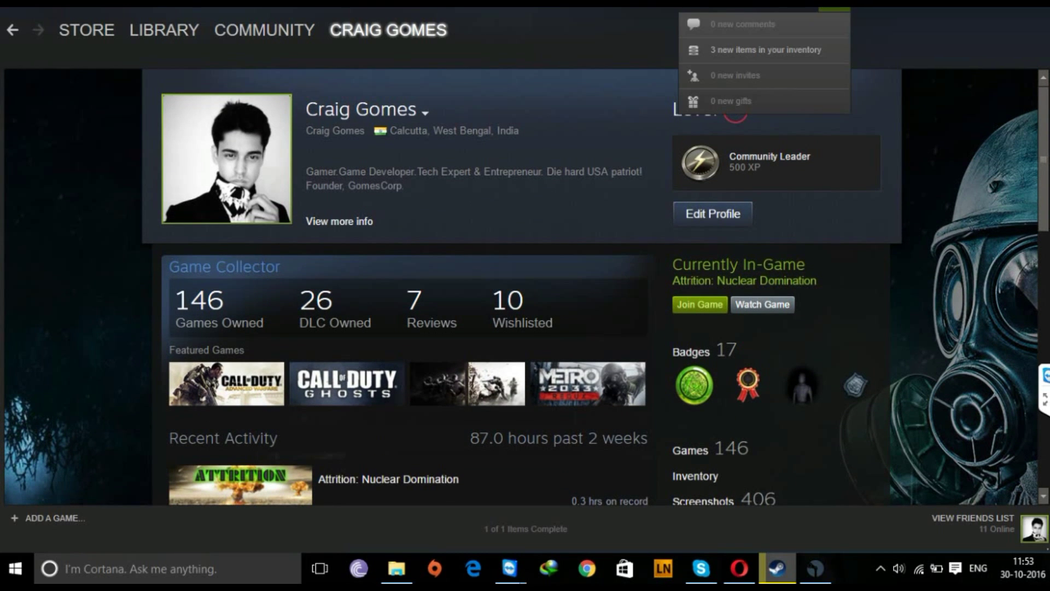
pyautogui.click(766, 50)
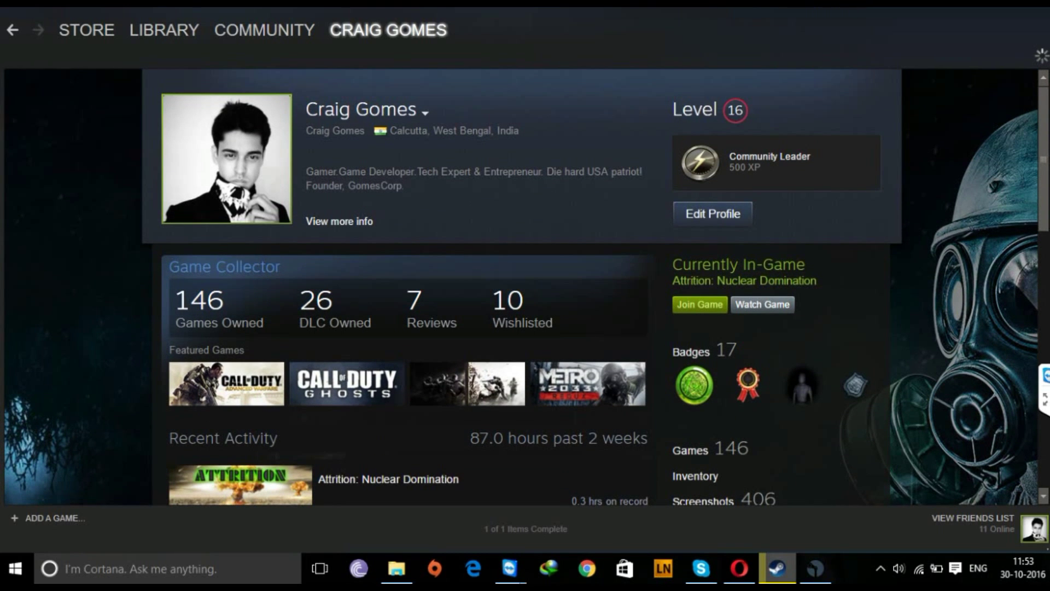
pyautogui.scroll(-3, 521, 286)
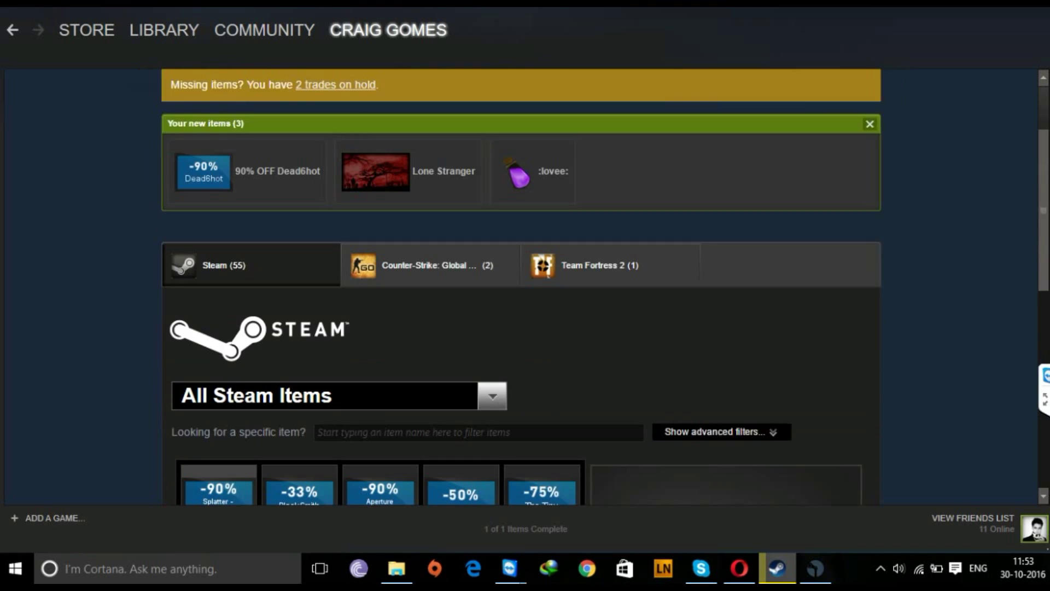
pyautogui.moveTo(87, 30)
pyautogui.scroll(3, 524, 284)
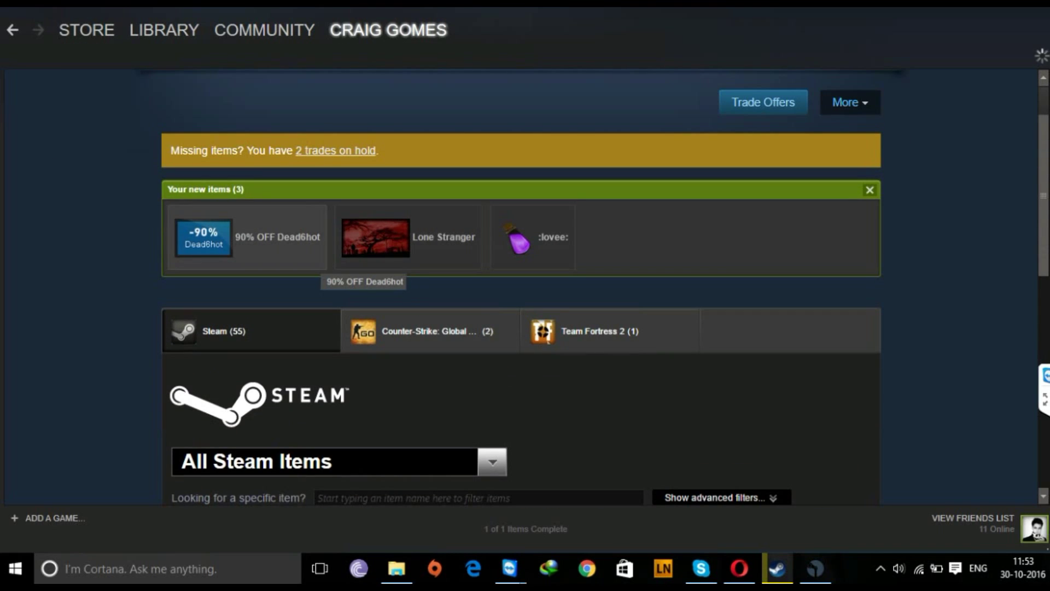
pyautogui.scroll(-4, 416, 273)
pyautogui.scroll(4, 416, 273)
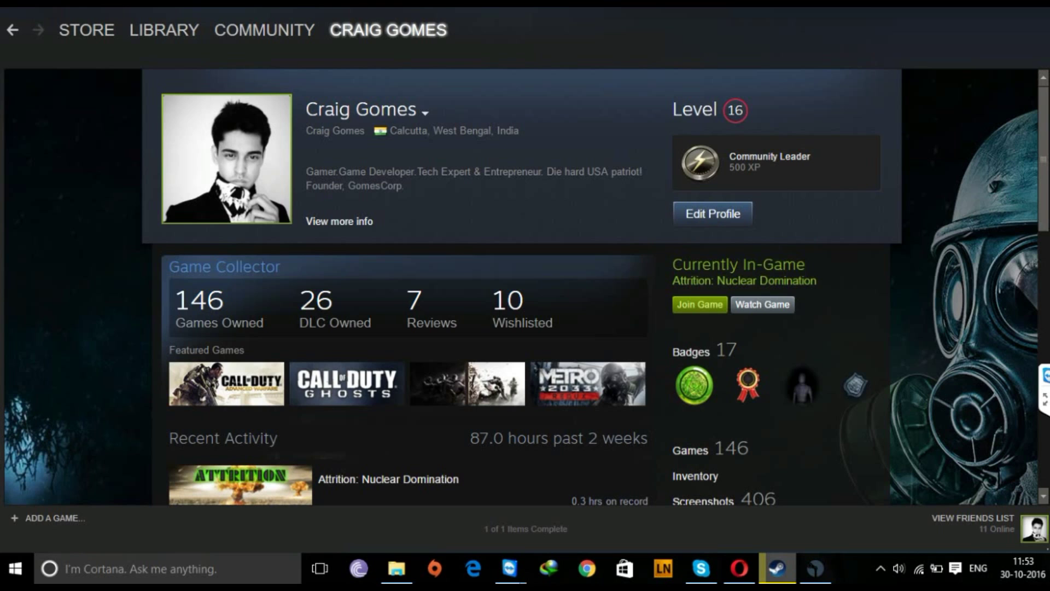
# Step: Edit the profile and select the Paranormal Psychosis BG2 image as the background
pyautogui.click(712, 214)
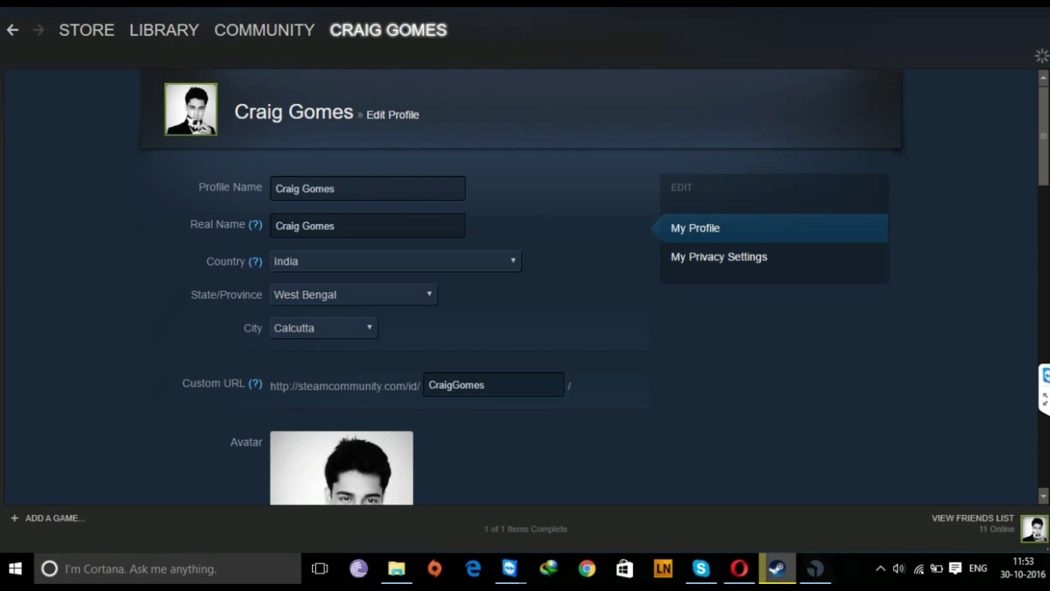
pyautogui.scroll(-4, 521, 287)
pyautogui.scroll(-7, 525, 284)
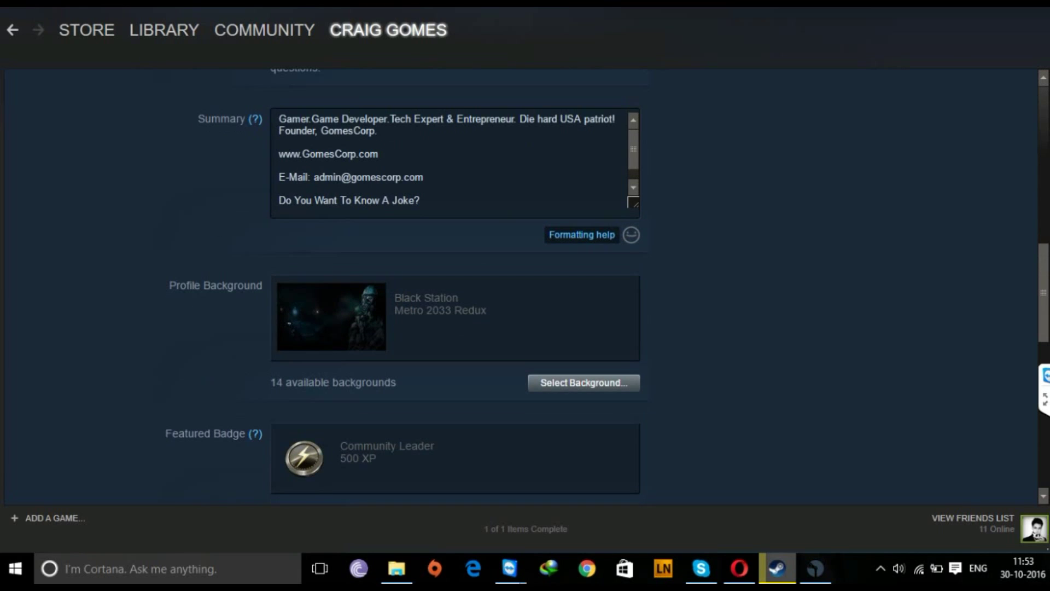
pyautogui.click(584, 382)
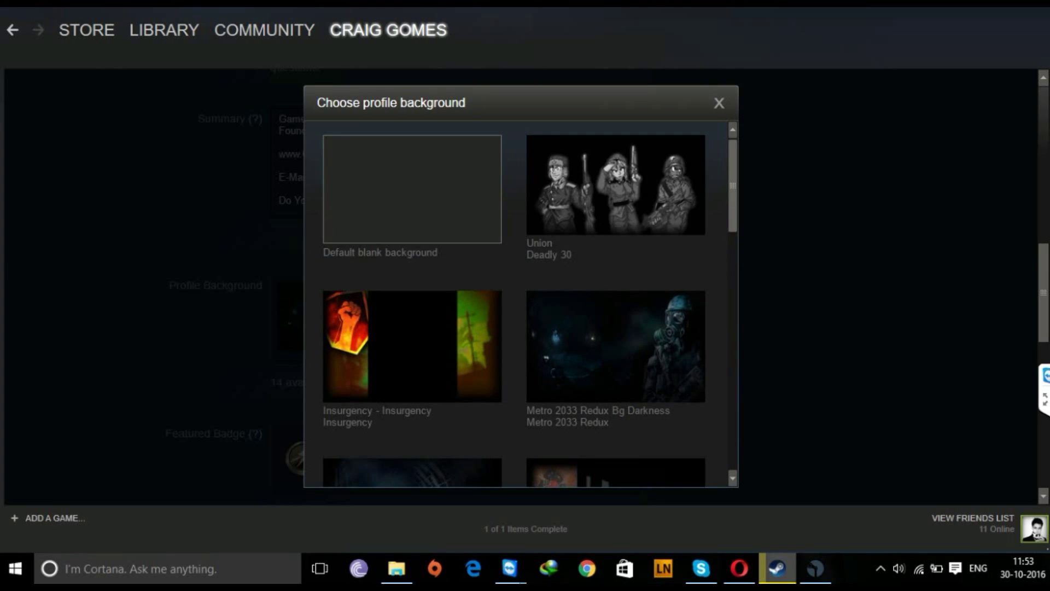
pyautogui.scroll(-10, 520, 307)
pyautogui.click(412, 404)
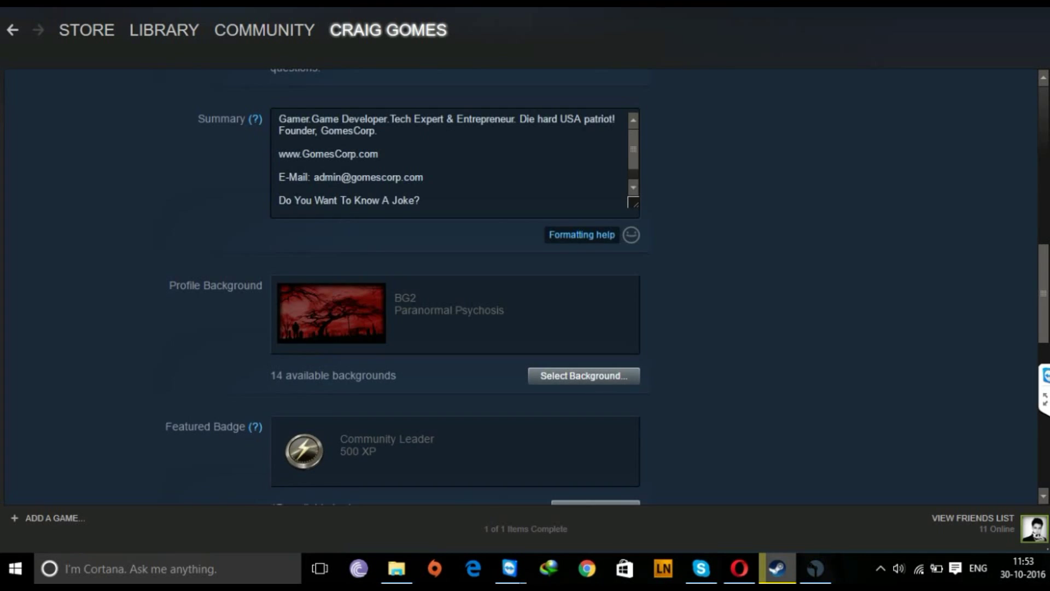
pyautogui.scroll(-4, 525, 284)
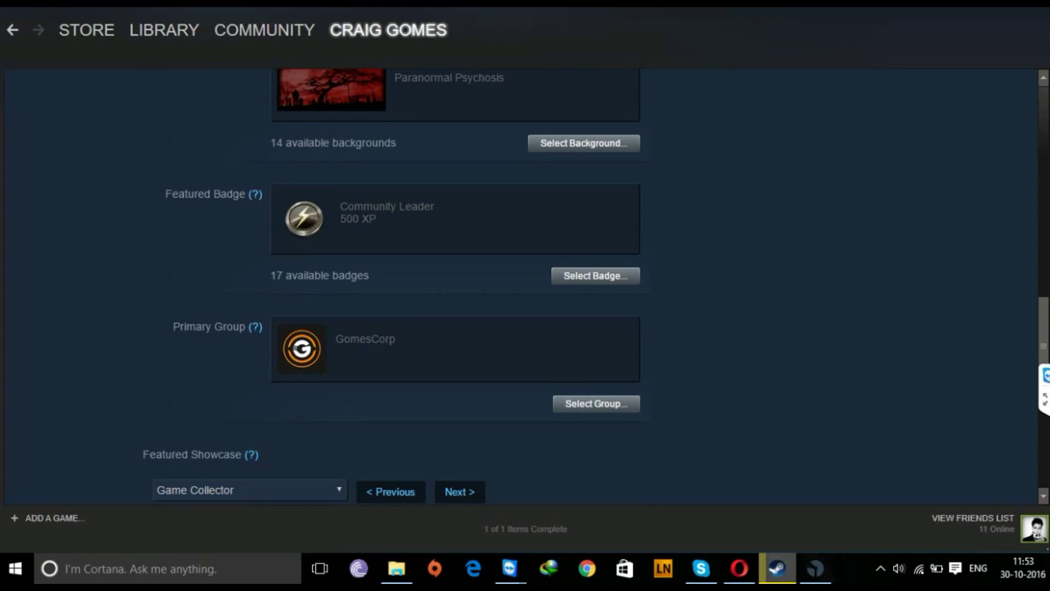
pyautogui.scroll(-4, 525, 284)
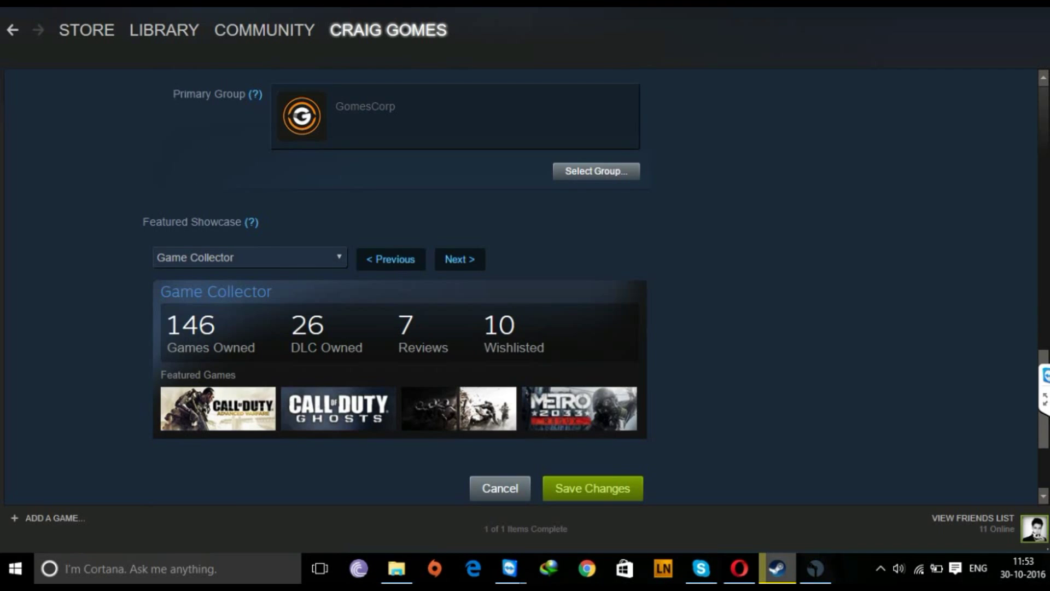
# Step: Try Badge Collector and Workshop showcases, keep Game Collector as featured showcase, and save
pyautogui.click(250, 257)
pyautogui.click(250, 257)
pyautogui.click(250, 257)
pyautogui.click(196, 343)
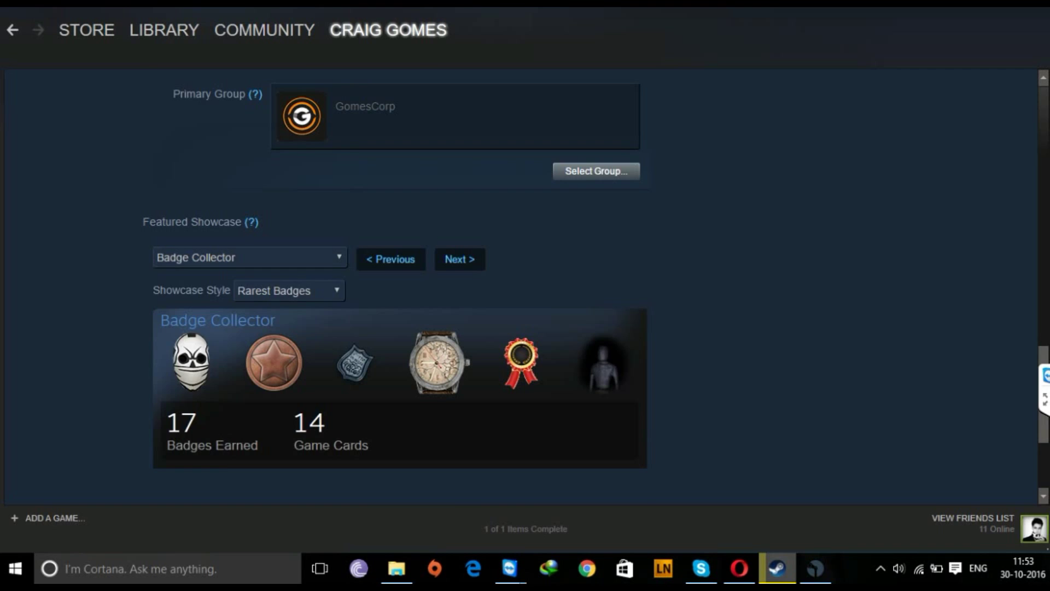
pyautogui.click(250, 257)
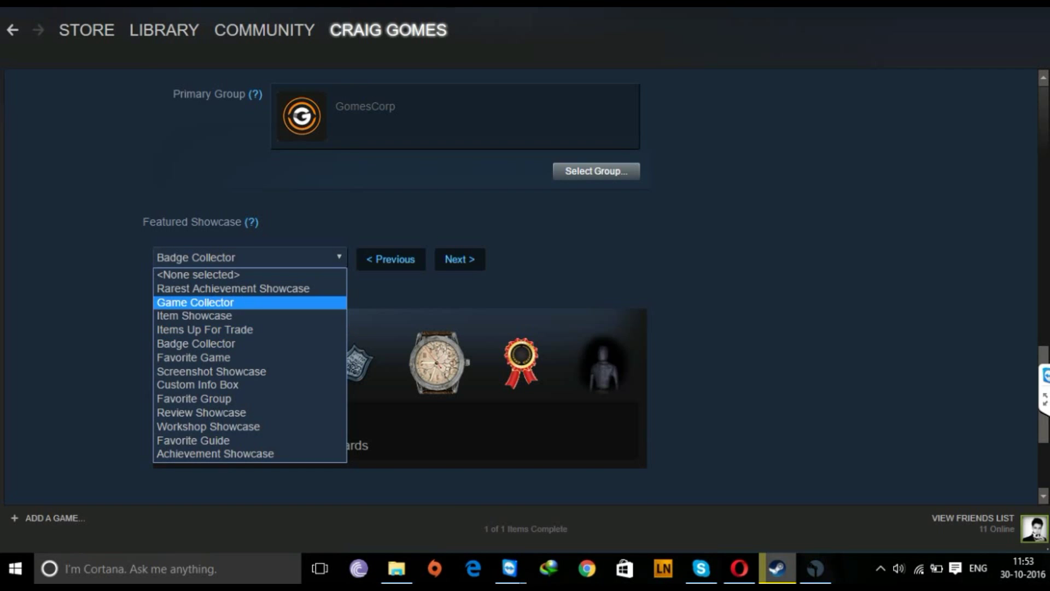
pyautogui.click(196, 303)
pyautogui.click(250, 257)
pyautogui.click(208, 426)
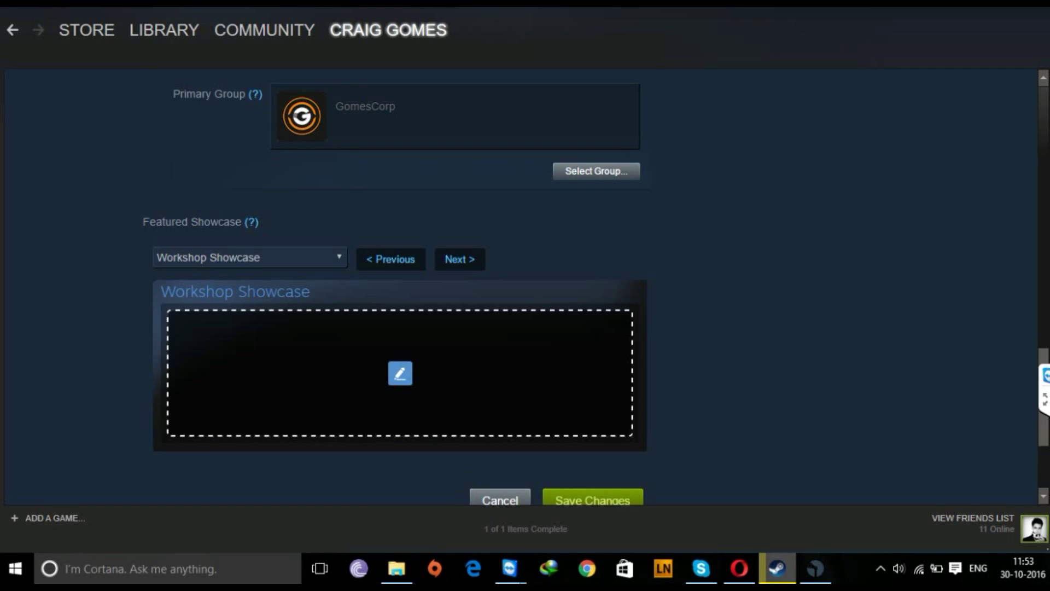
pyautogui.click(250, 257)
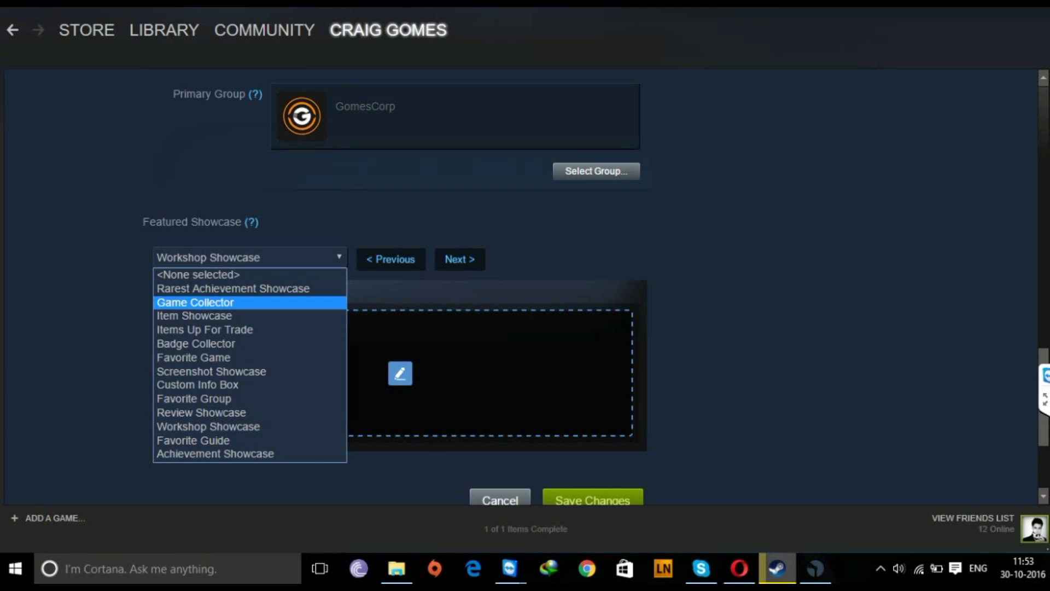
pyautogui.click(196, 302)
pyautogui.scroll(-2, 195, 303)
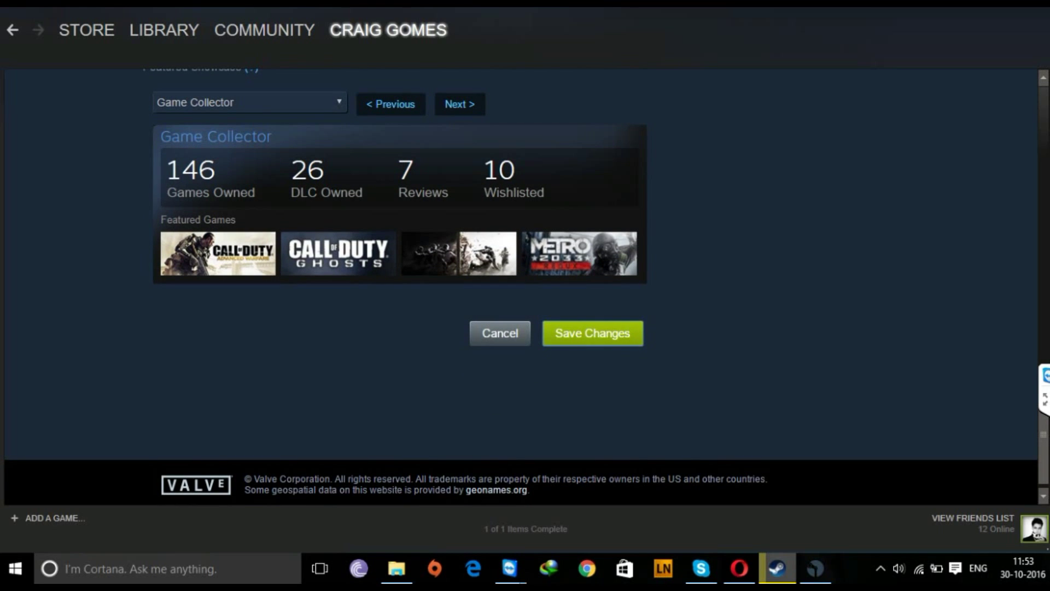
pyautogui.click(592, 333)
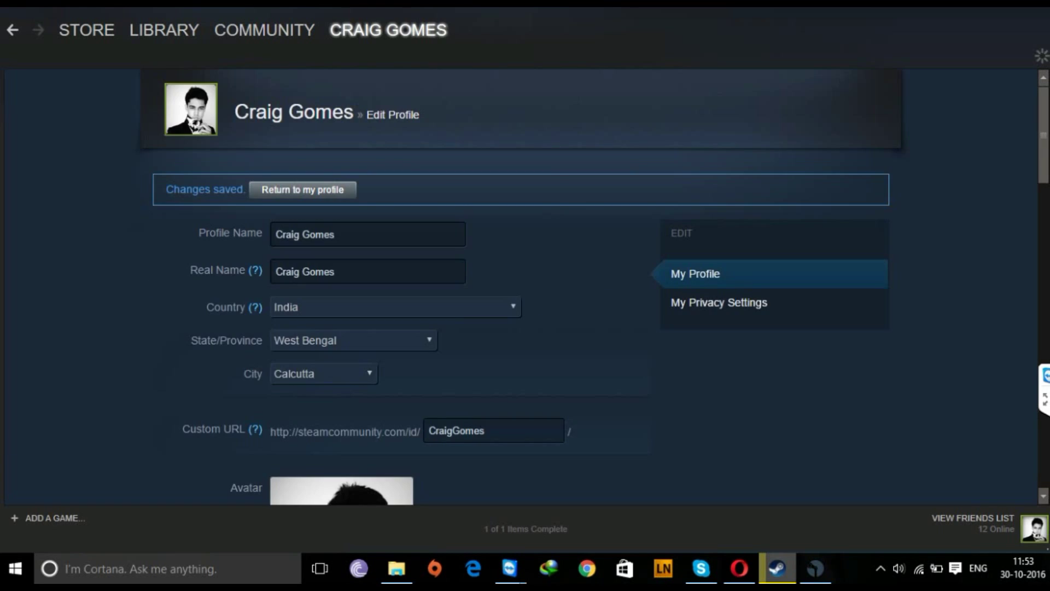
# Step: Return to the profile to view the red Paranormal Psychosis background, then briefly open and close Idle Master
pyautogui.moveTo(389, 30)
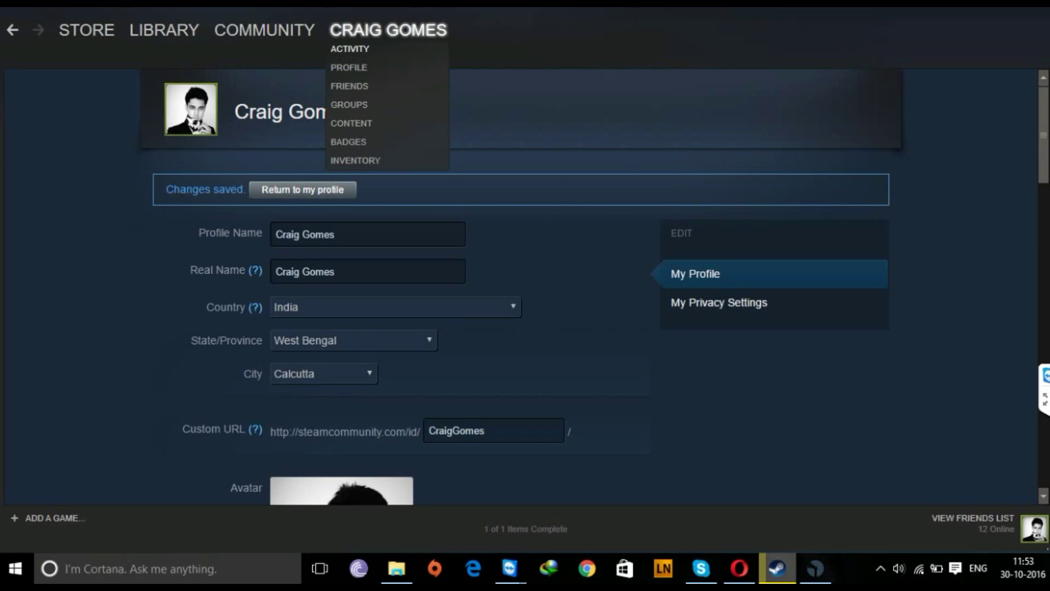
pyautogui.click(342, 67)
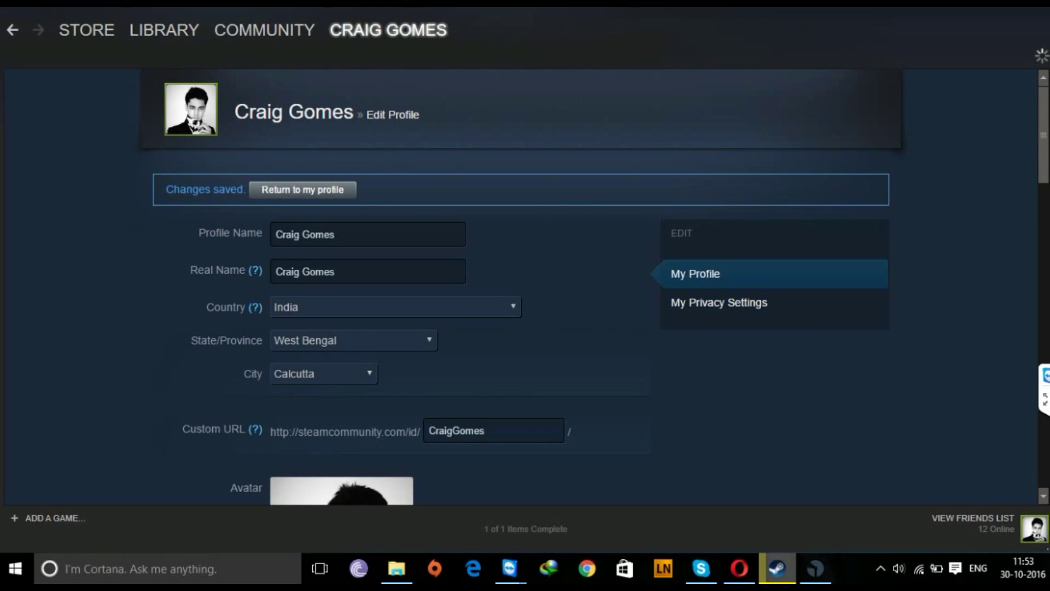
pyautogui.scroll(-1, 525, 284)
pyautogui.scroll(-3, 525, 284)
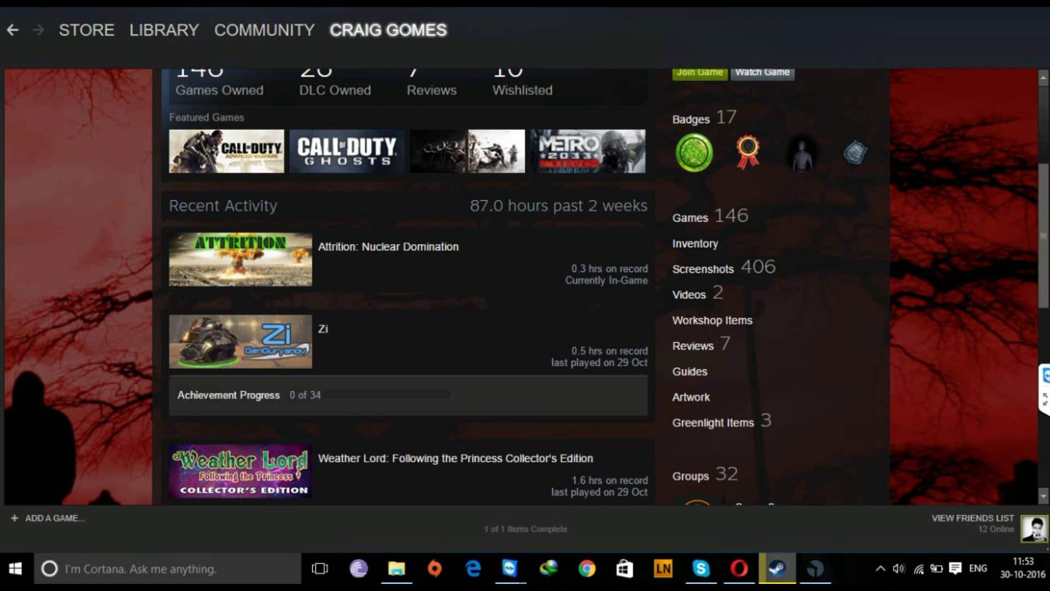
pyautogui.scroll(4, 525, 285)
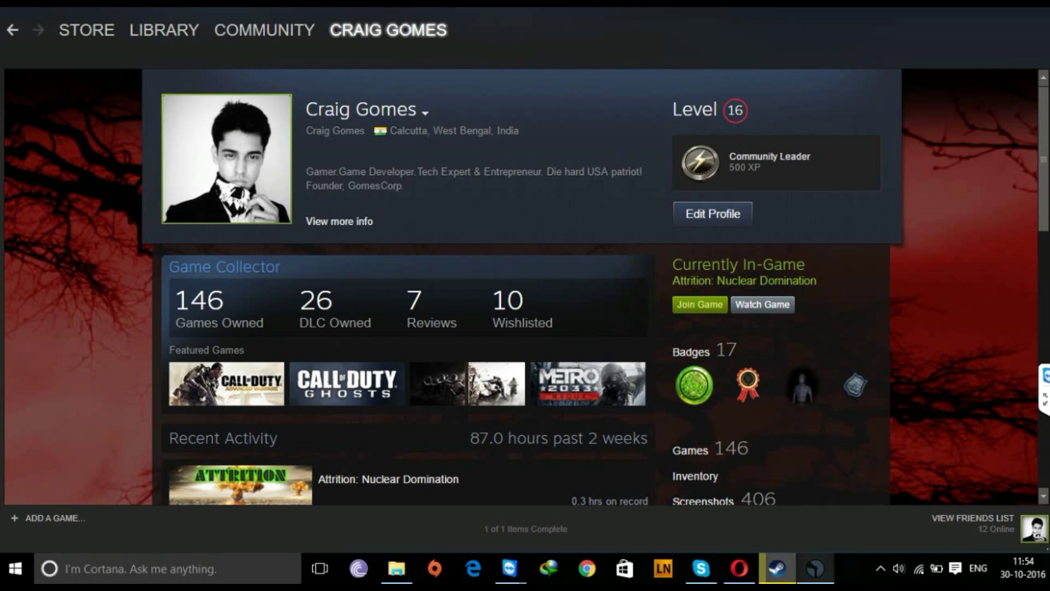
pyautogui.click(815, 569)
pyautogui.click(633, 146)
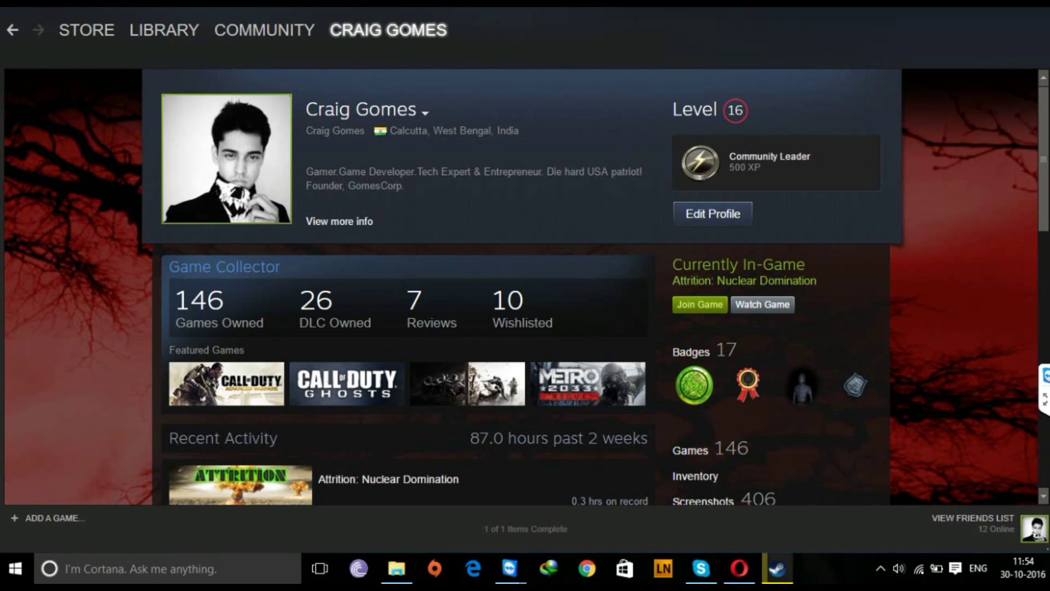